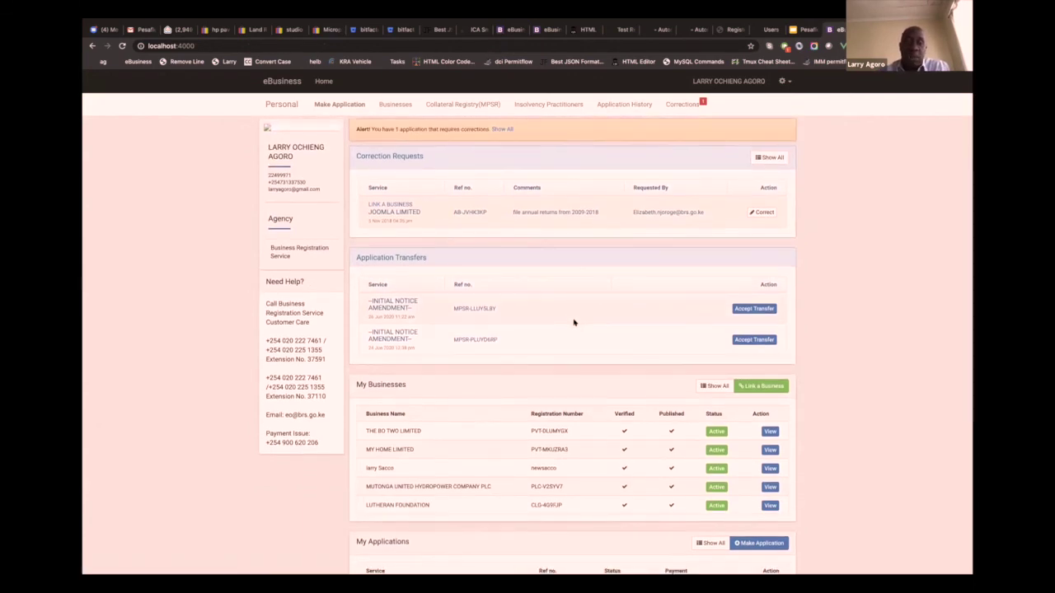
# - Look through the application transfers, businesses and applications on the personal account's dashboard
pyautogui.scroll(-3, 575, 323)
pyautogui.scroll(2, 574, 323)
pyautogui.scroll(-2, 574, 323)
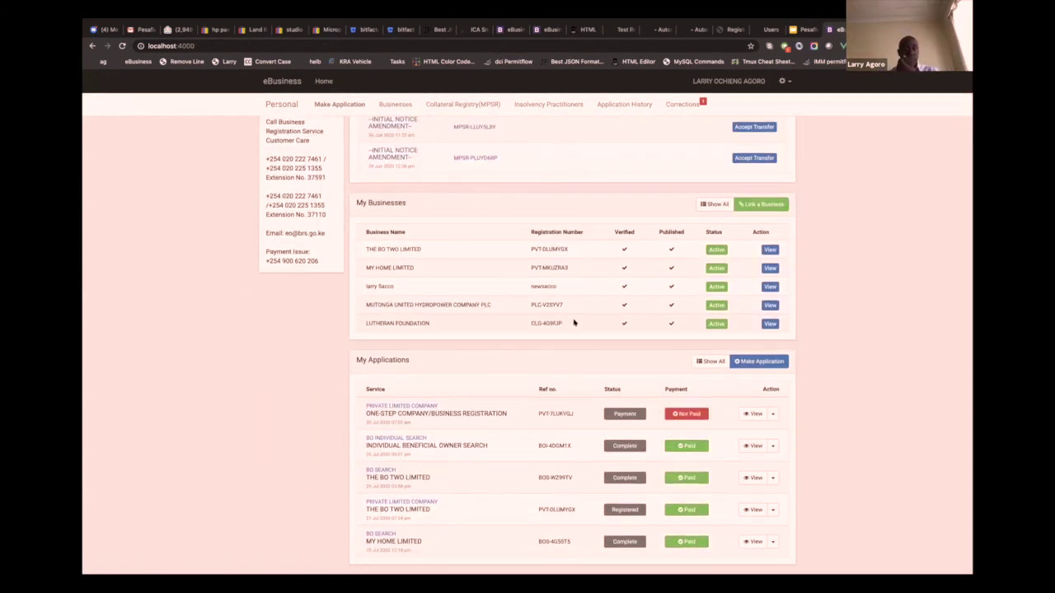
pyautogui.scroll(1, 575, 322)
pyautogui.scroll(3, 336, 107)
# - Open the list of services available for a new application and look over it
pyautogui.click(336, 107)
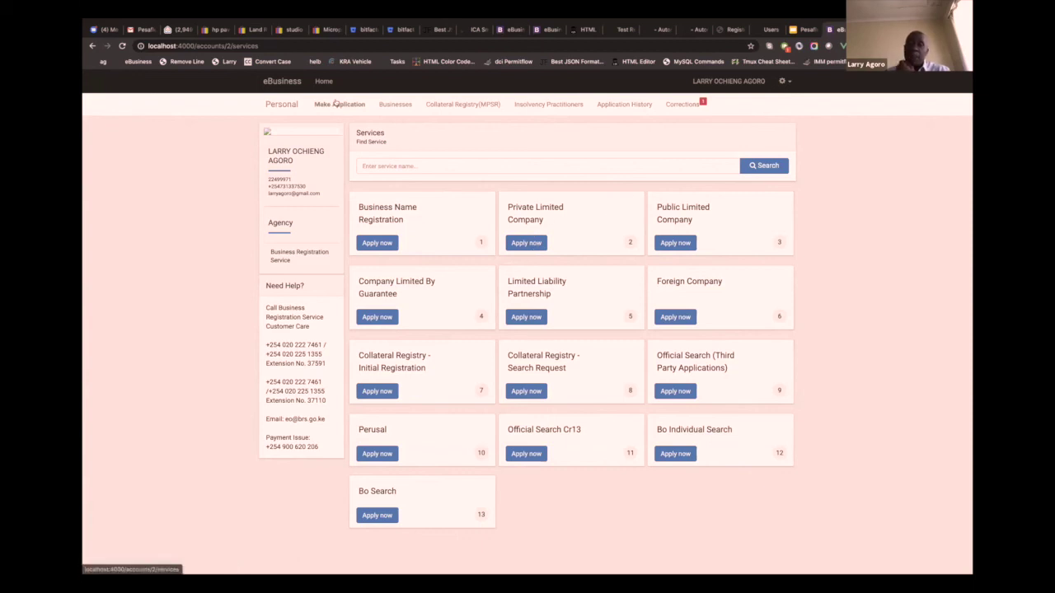
pyautogui.scroll(-1, 471, 168)
pyautogui.scroll(1, 471, 167)
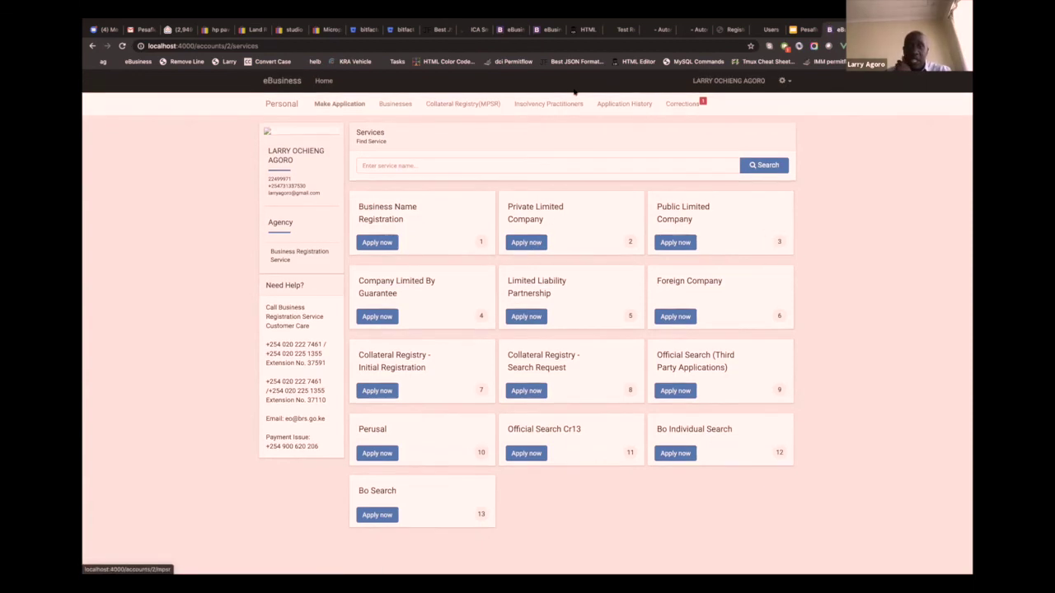
# - Open the unpaid one-step company/business registration from the application history and review its preferred names
pyautogui.click(624, 103)
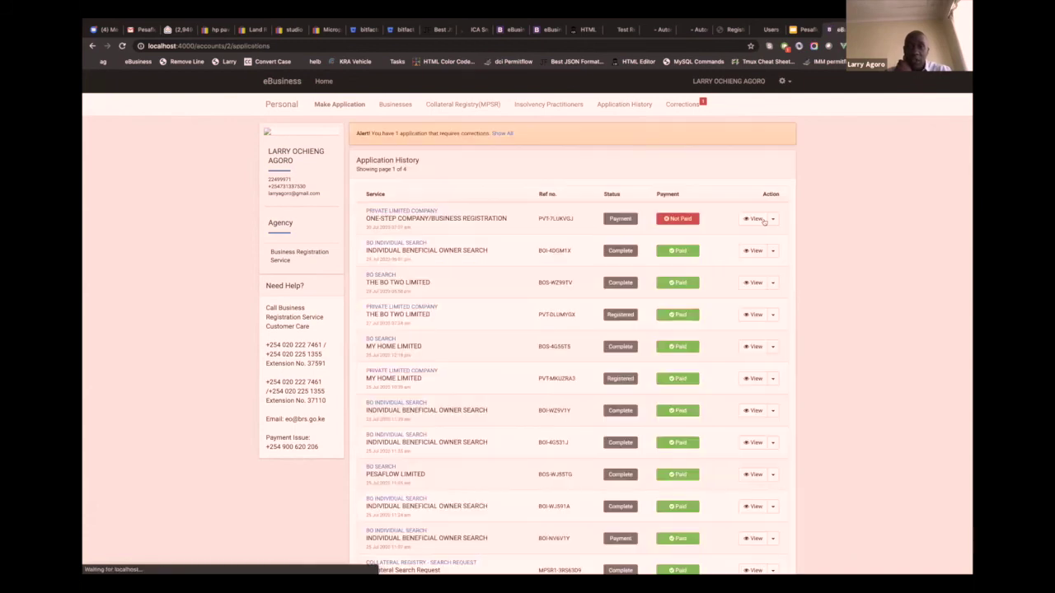
pyautogui.click(752, 219)
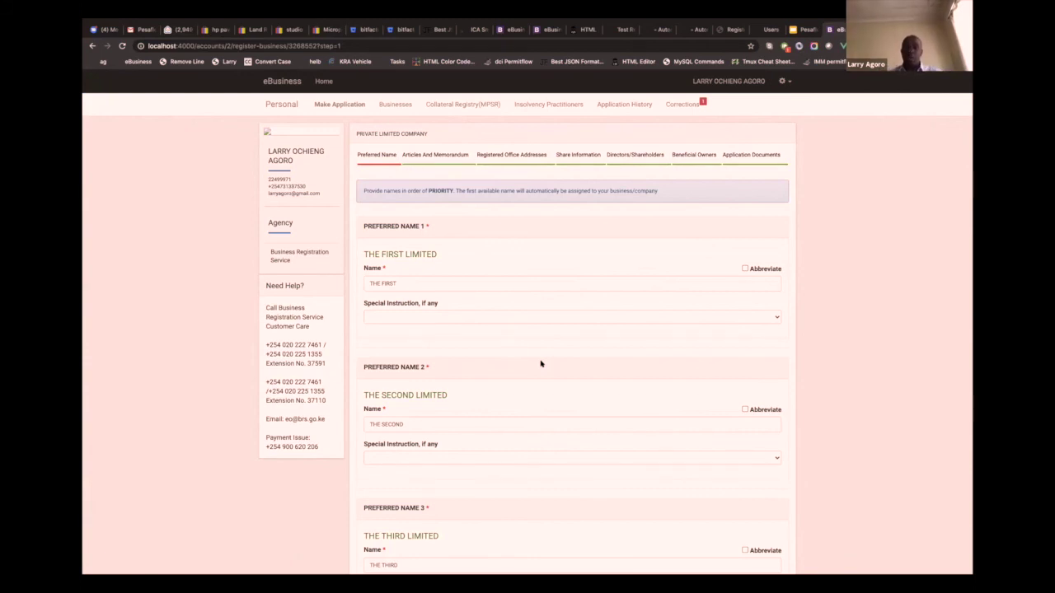
pyautogui.scroll(-1, 541, 364)
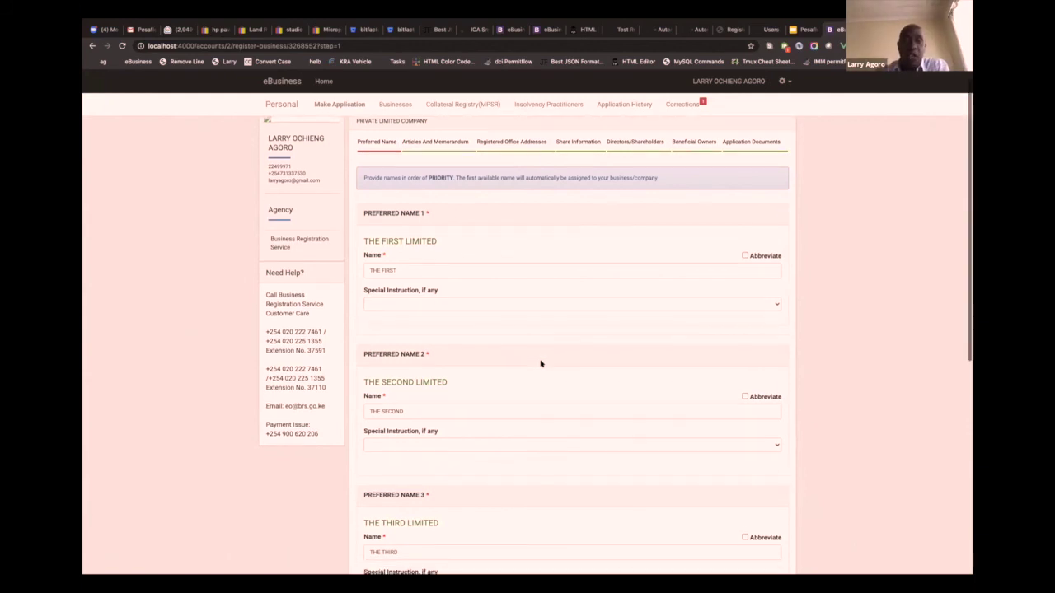
pyautogui.scroll(-5, 541, 363)
pyautogui.scroll(5, 541, 363)
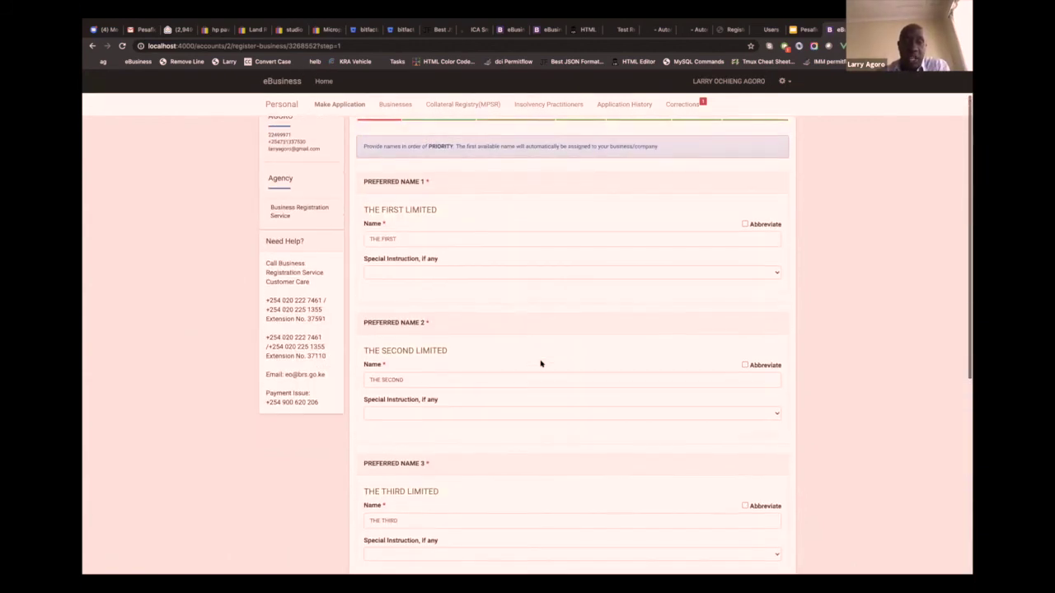
pyautogui.scroll(-5, 533, 343)
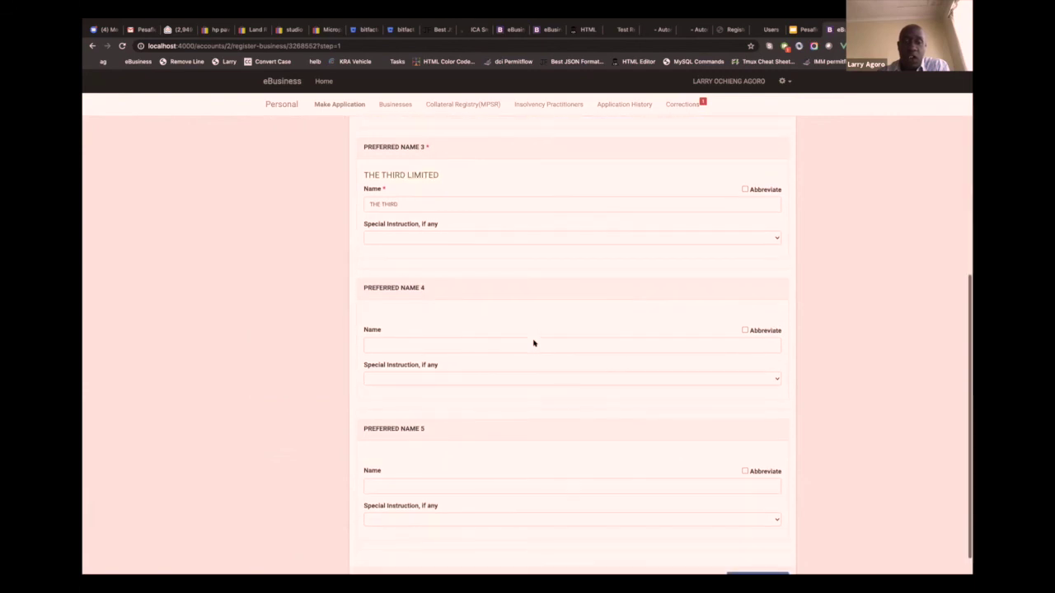
pyautogui.scroll(6, 533, 343)
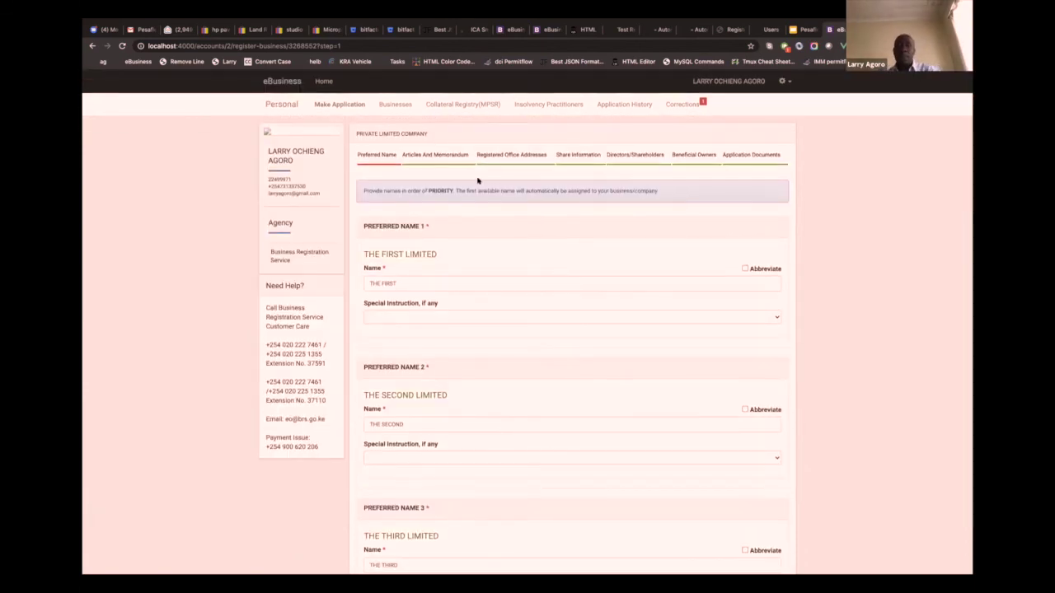
# - Open the application's Articles And Memorandum section and check the applicant's full name in the applicant details
pyautogui.click(446, 156)
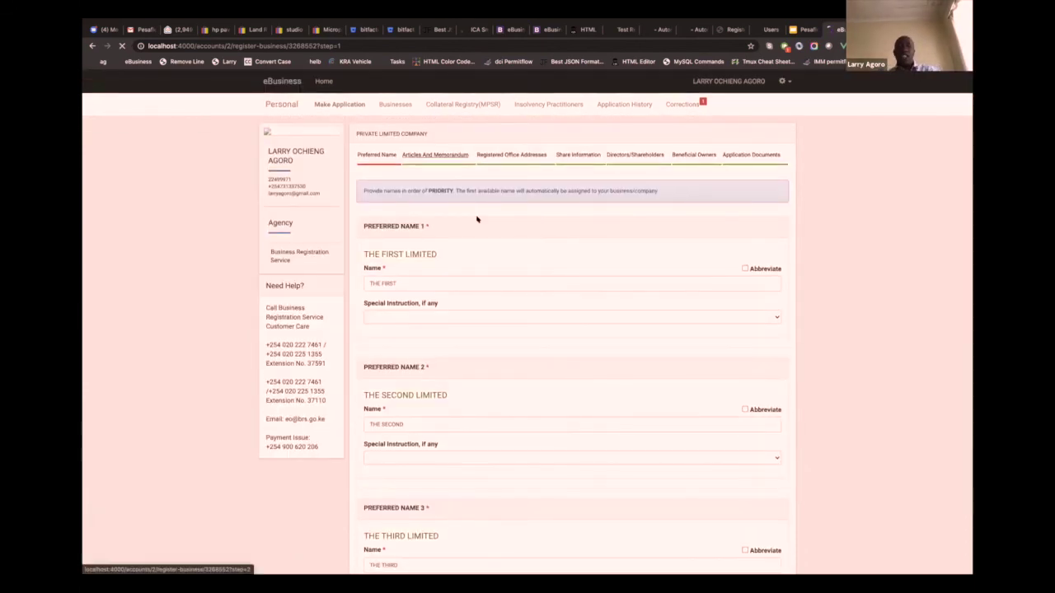
pyautogui.scroll(-4, 482, 247)
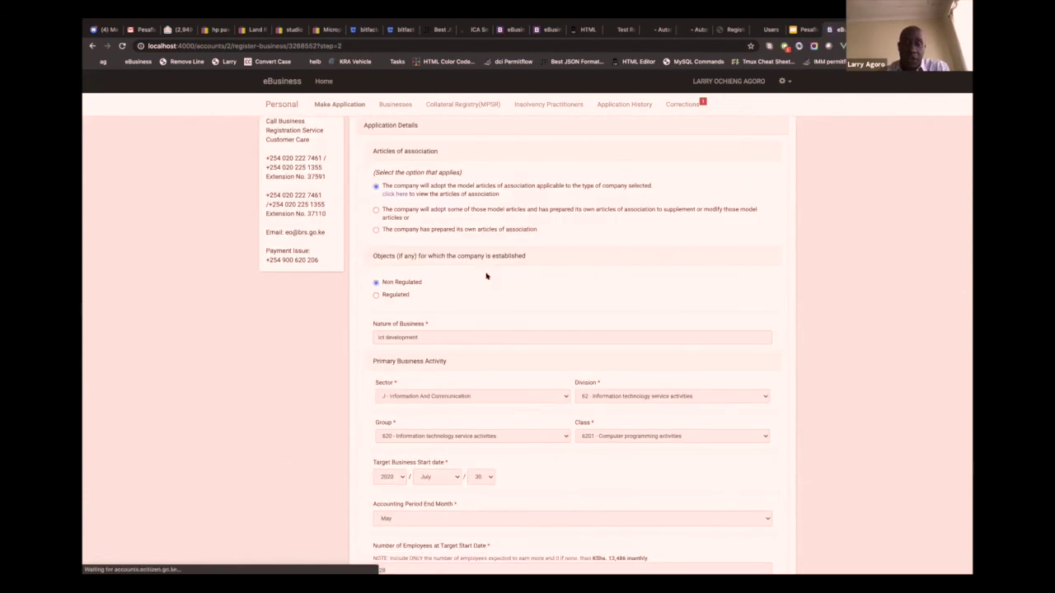
pyautogui.scroll(-2, 487, 276)
pyautogui.scroll(4, 486, 276)
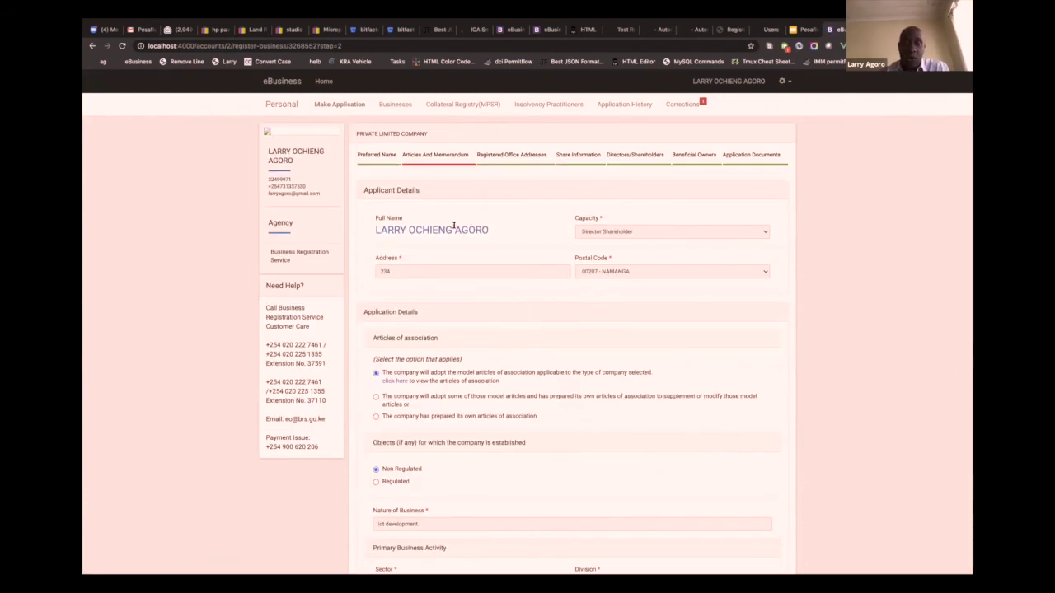
pyautogui.moveTo(385, 229); pyautogui.dragTo(536, 232)
pyautogui.click(536, 232)
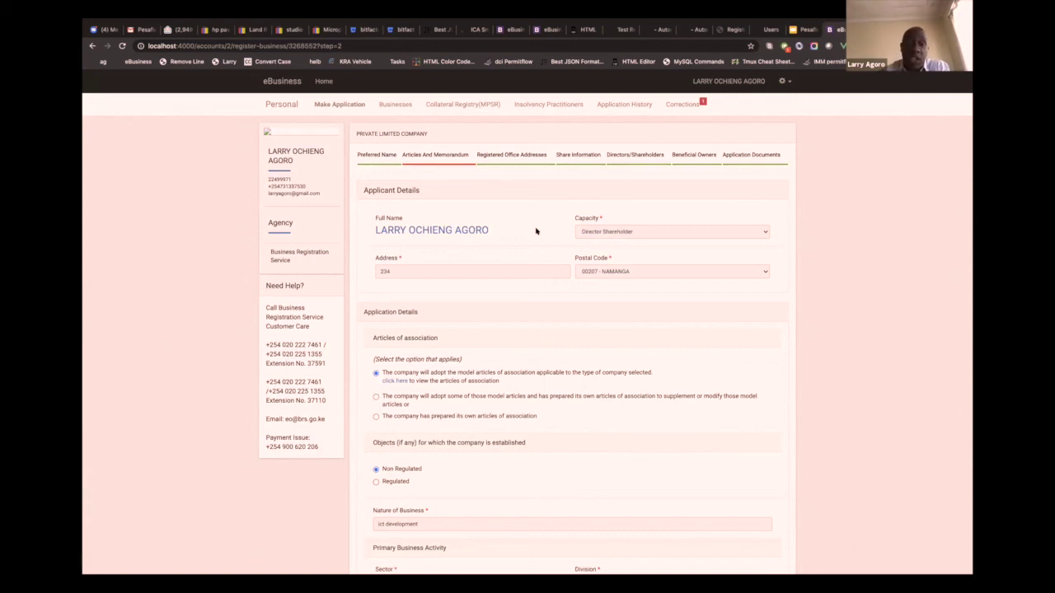
# - Review the application details, from the articles of association and primary business activity down to the subsidiary and amalgamation questions
pyautogui.scroll(-2, 555, 257)
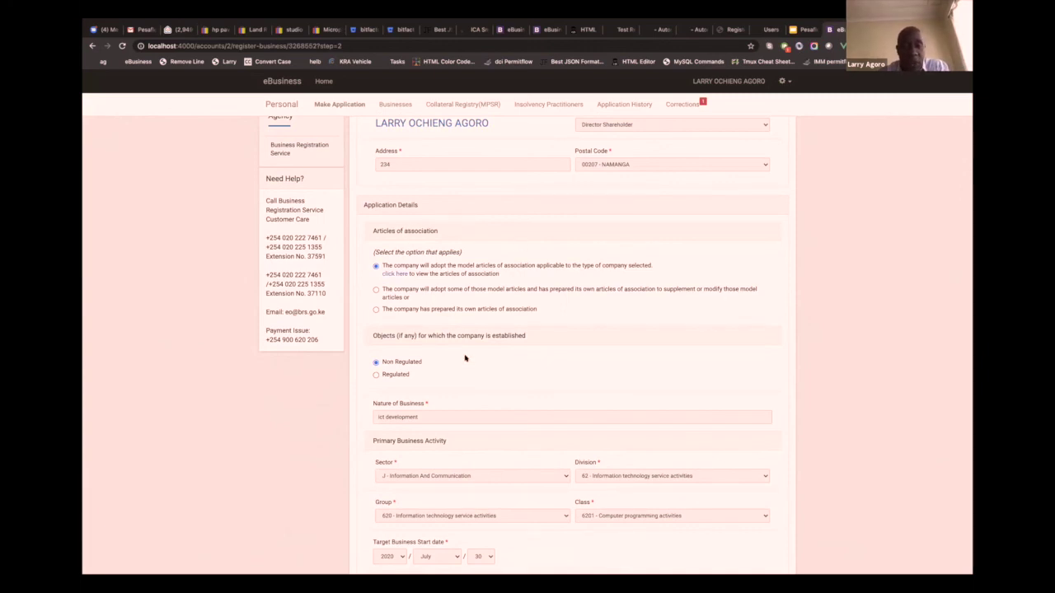
pyautogui.scroll(-2, 465, 358)
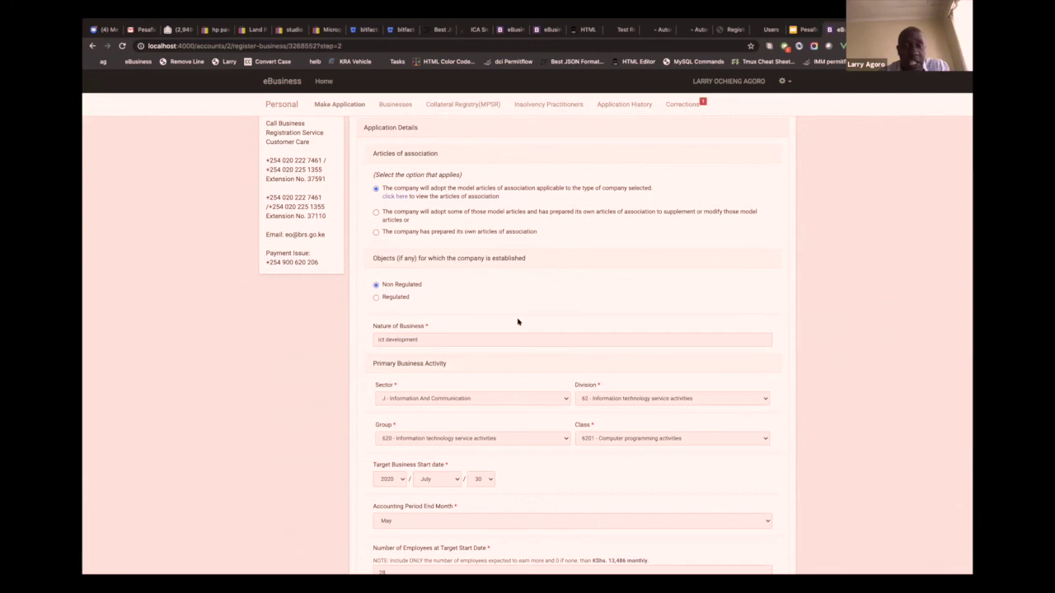
pyautogui.scroll(-1, 518, 321)
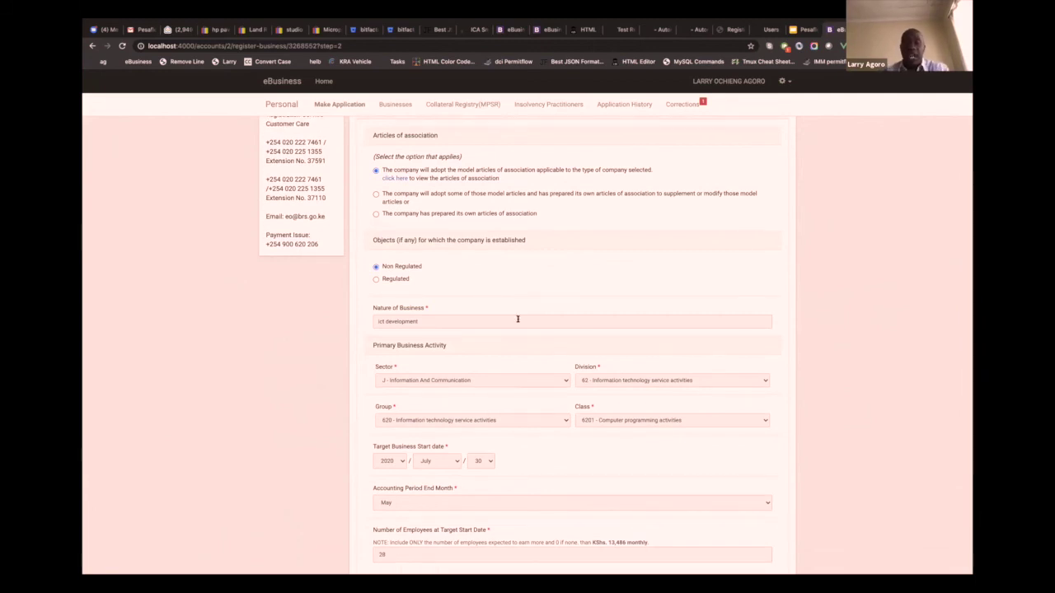
pyautogui.scroll(-3, 517, 319)
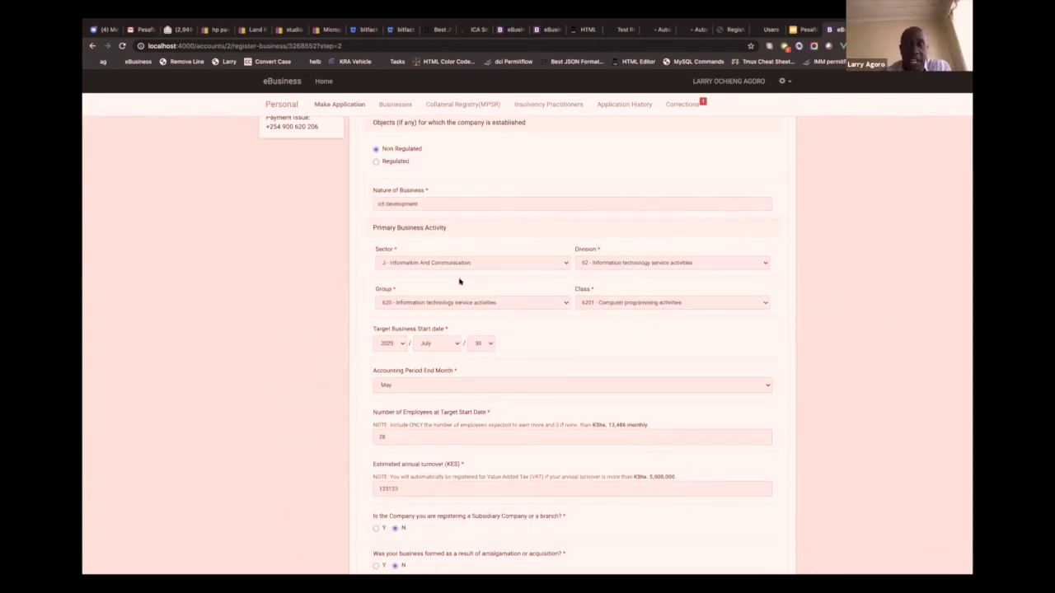
pyautogui.scroll(-2, 464, 298)
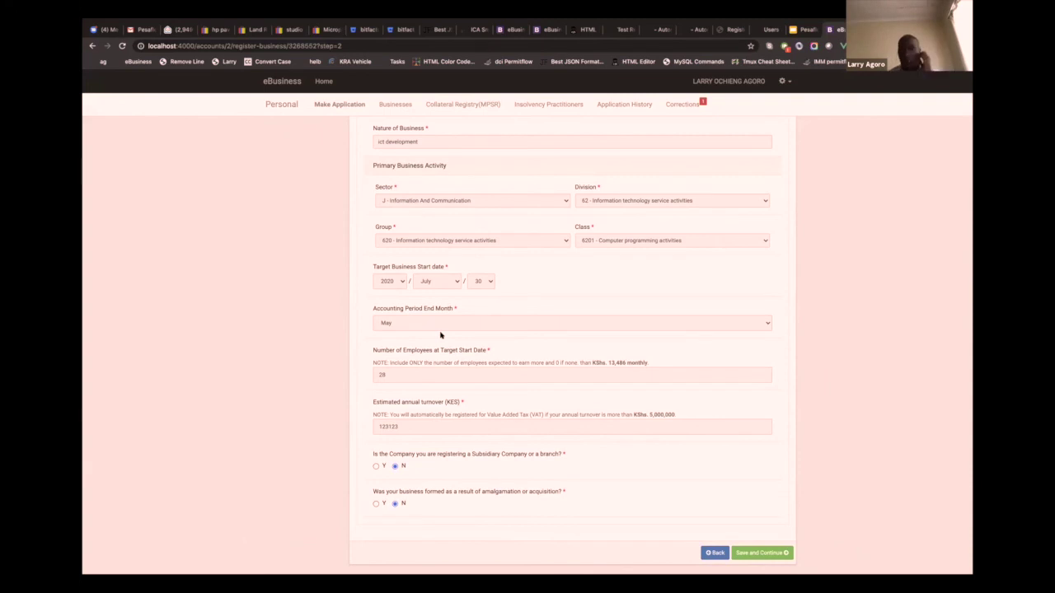
pyautogui.scroll(8, 441, 335)
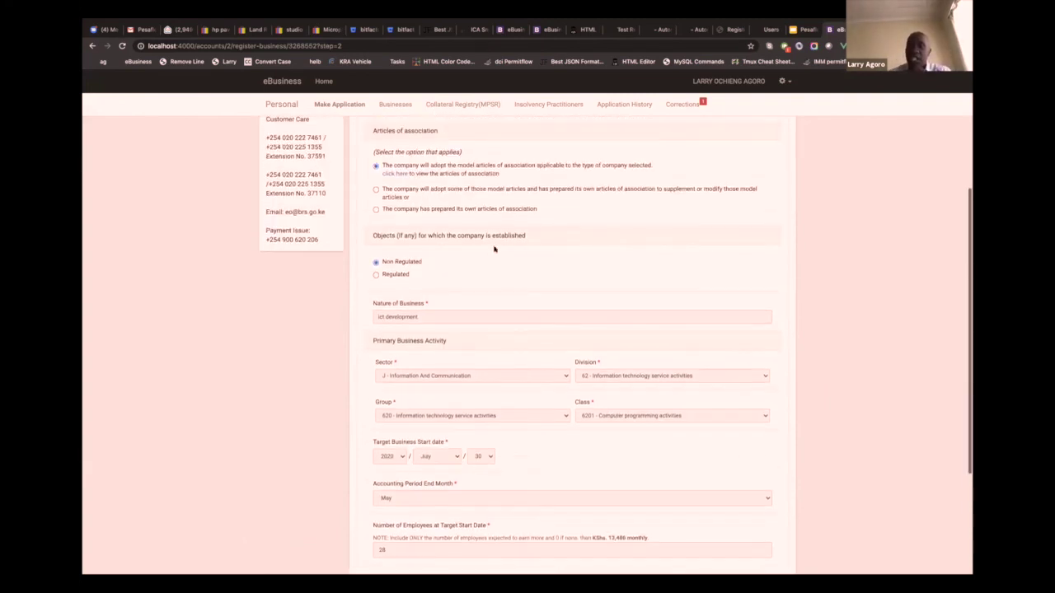
# - View the registered office addresses and inspect the share category choices in the Share Information section
pyautogui.scroll(2, 505, 166)
pyautogui.click(511, 154)
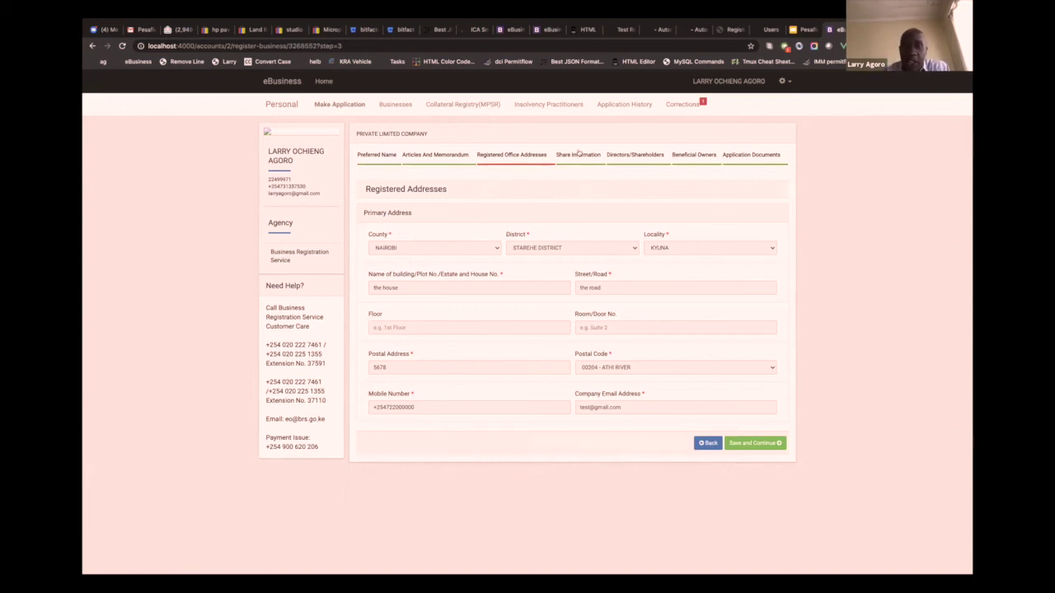
pyautogui.click(578, 155)
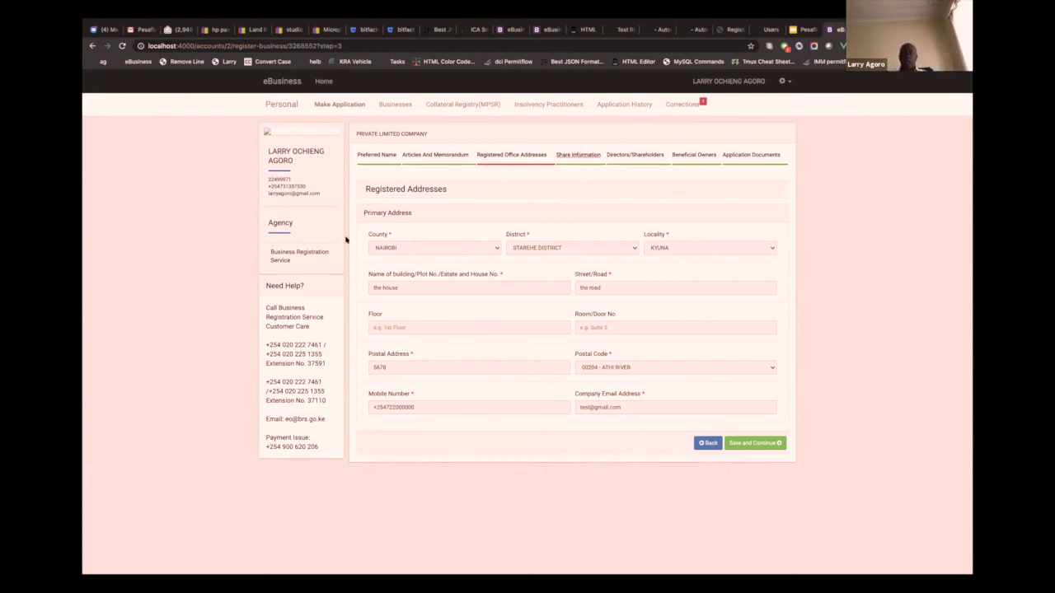
pyautogui.click(381, 261)
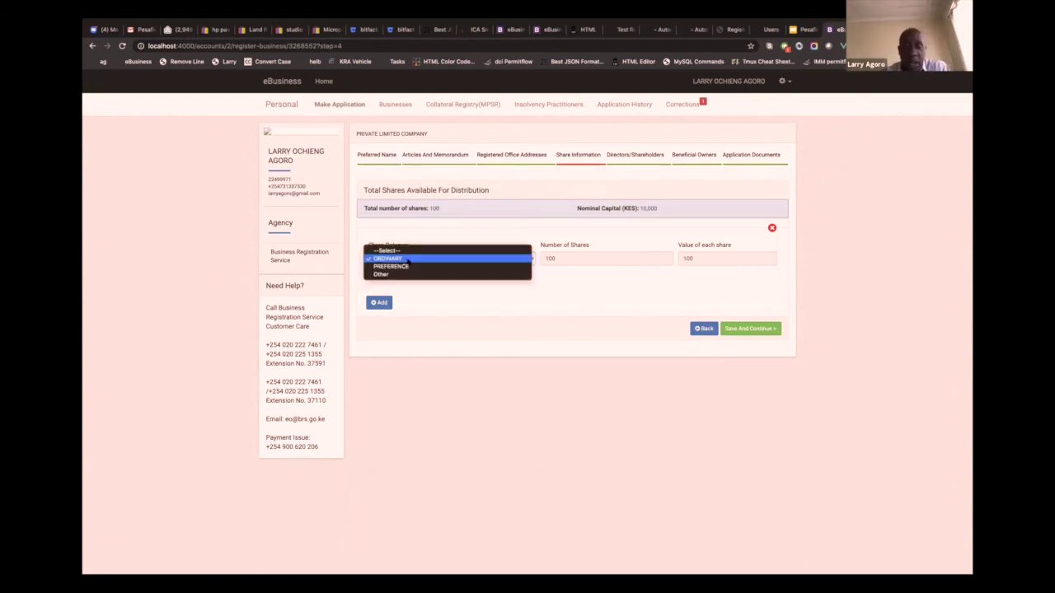
pyautogui.click(445, 288)
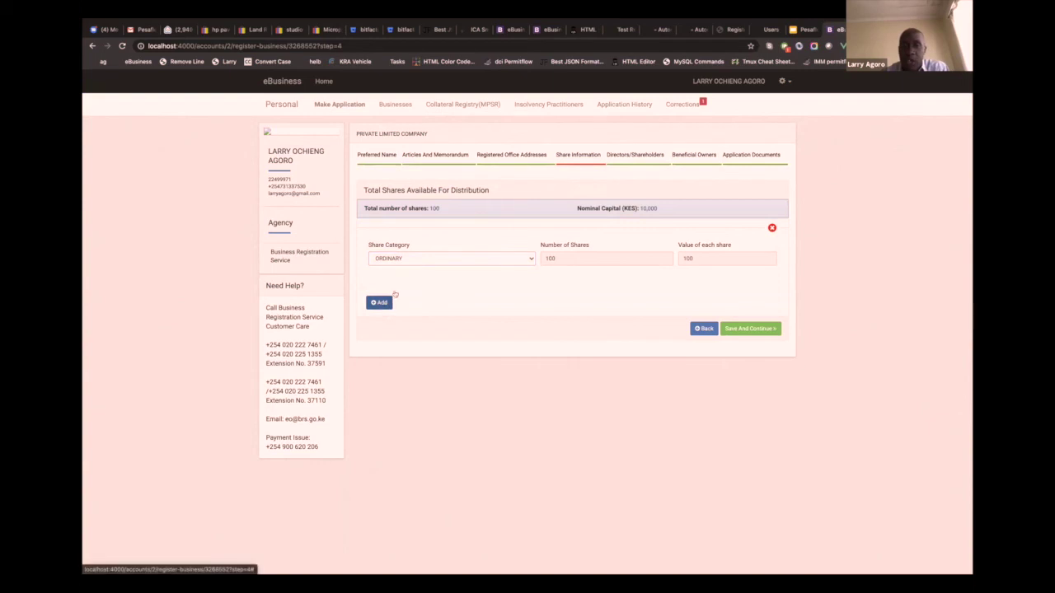
# - Open the second director shareholder's record from the Directors/Shareholders section for editing and examine the designation and ID type options
pyautogui.click(635, 155)
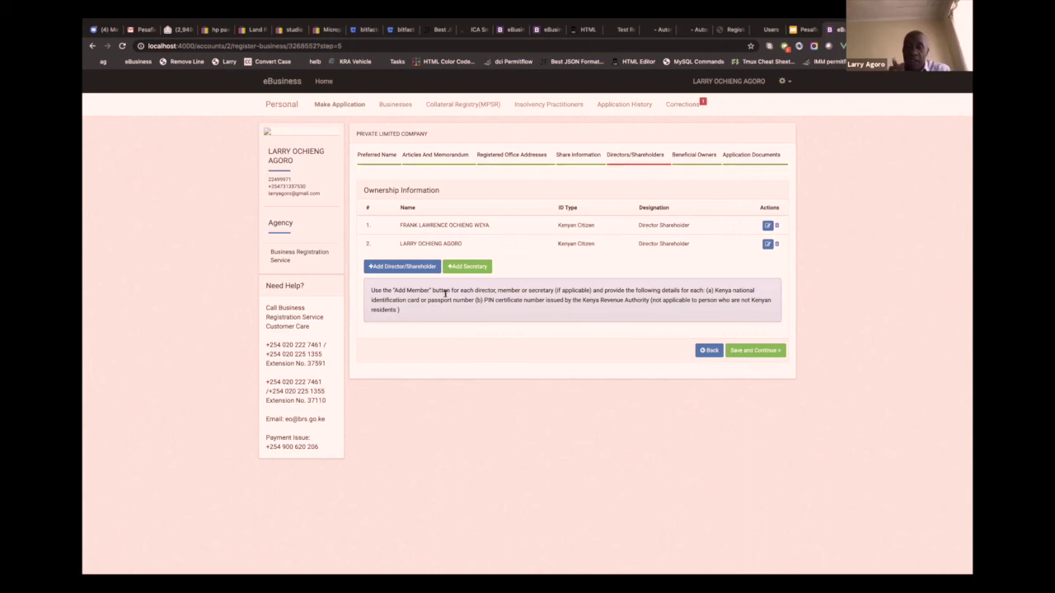
pyautogui.click(767, 245)
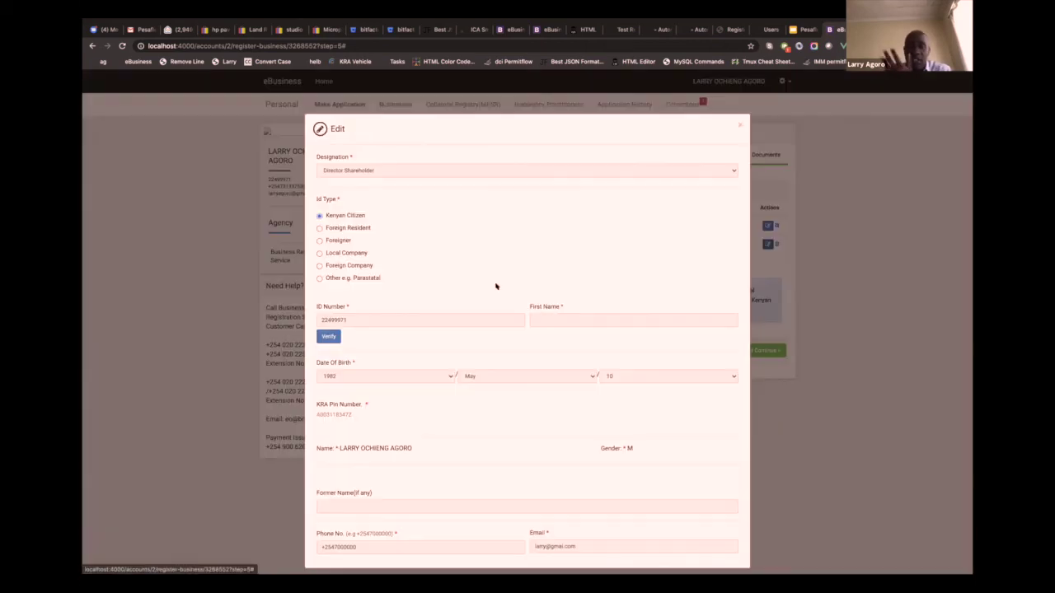
pyautogui.scroll(-1, 389, 196)
pyautogui.scroll(1, 389, 196)
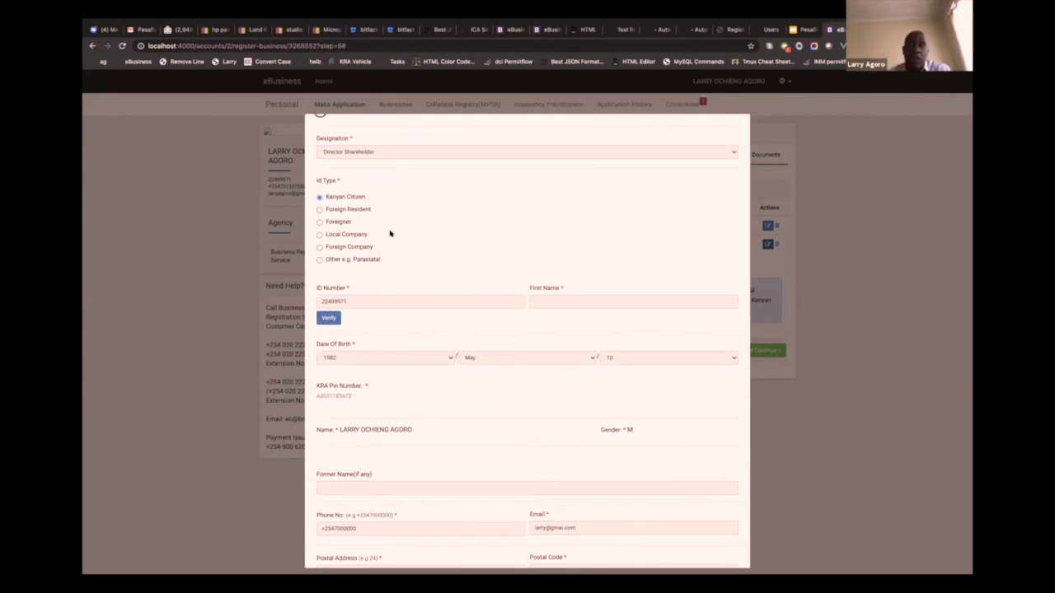
pyautogui.scroll(-1, 391, 232)
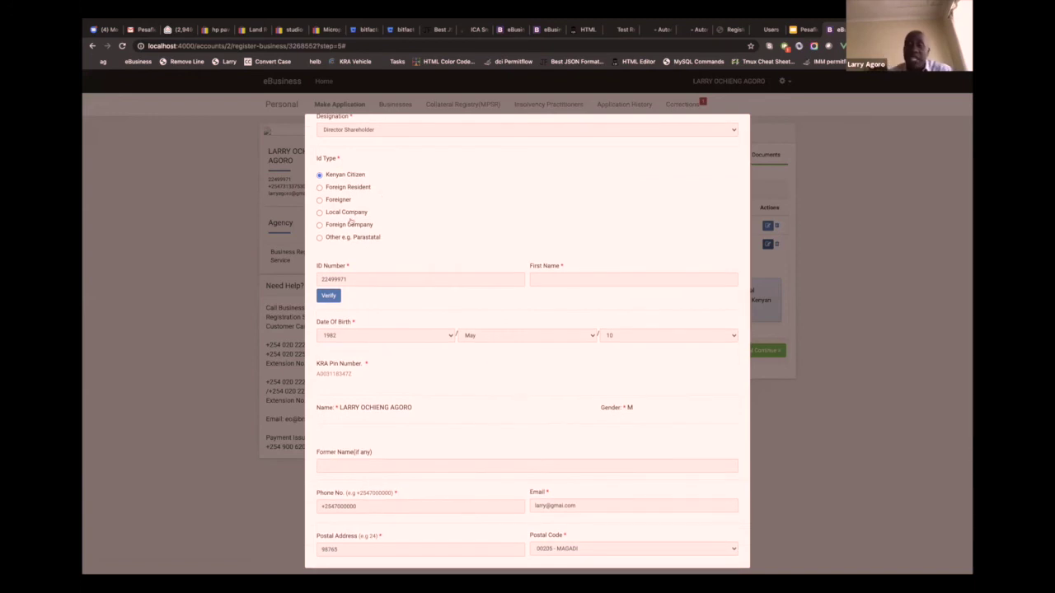
pyautogui.scroll(-1, 351, 221)
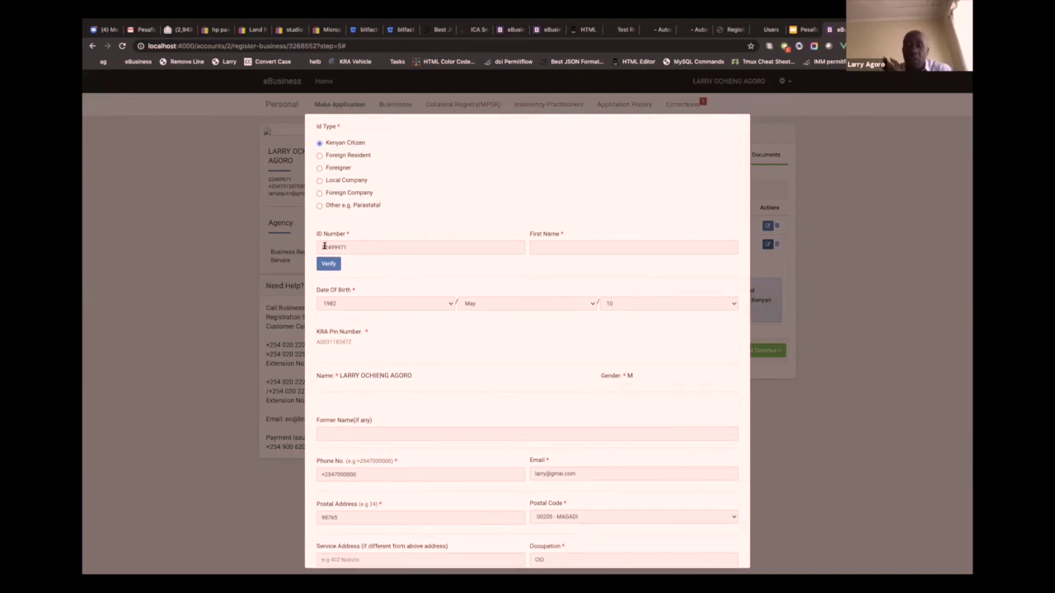
# - Highlight the director's ID number and the full name in the record
pyautogui.moveTo(321, 246); pyautogui.dragTo(377, 246)
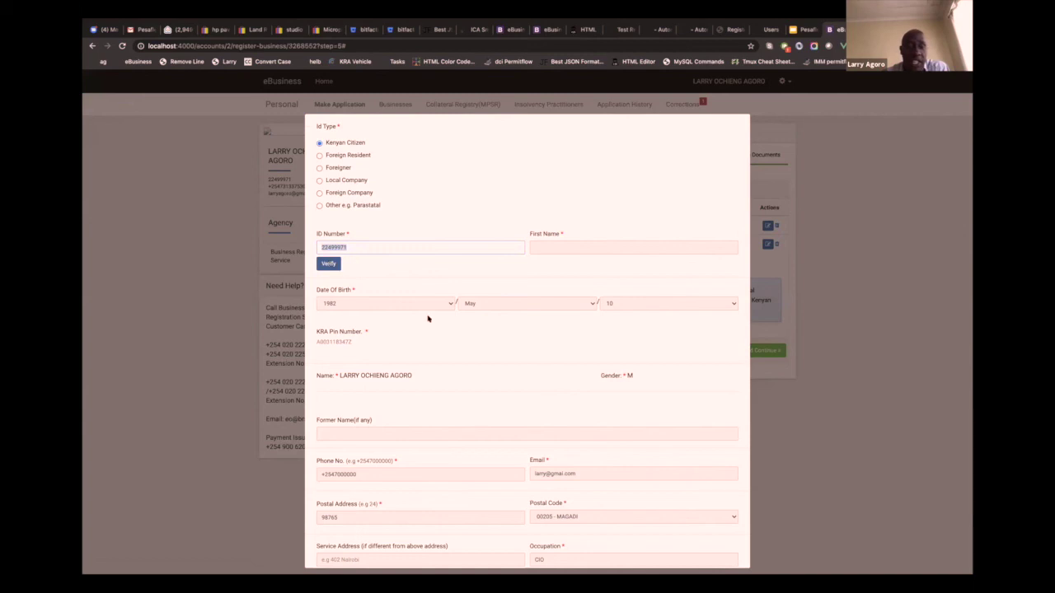
pyautogui.scroll(-1, 412, 305)
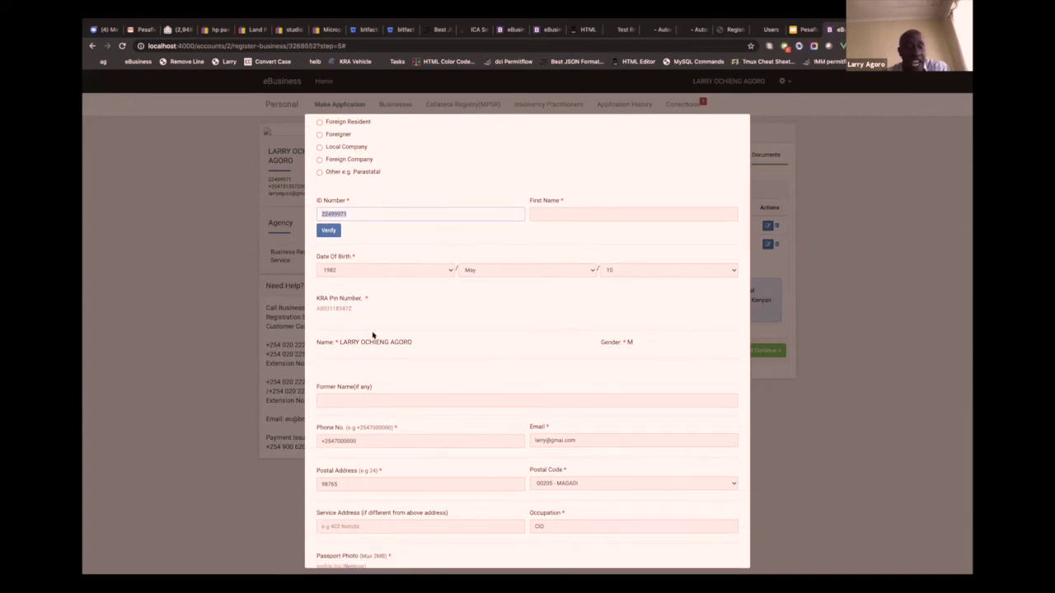
pyautogui.click(428, 344)
pyautogui.tripleClick(460, 345)
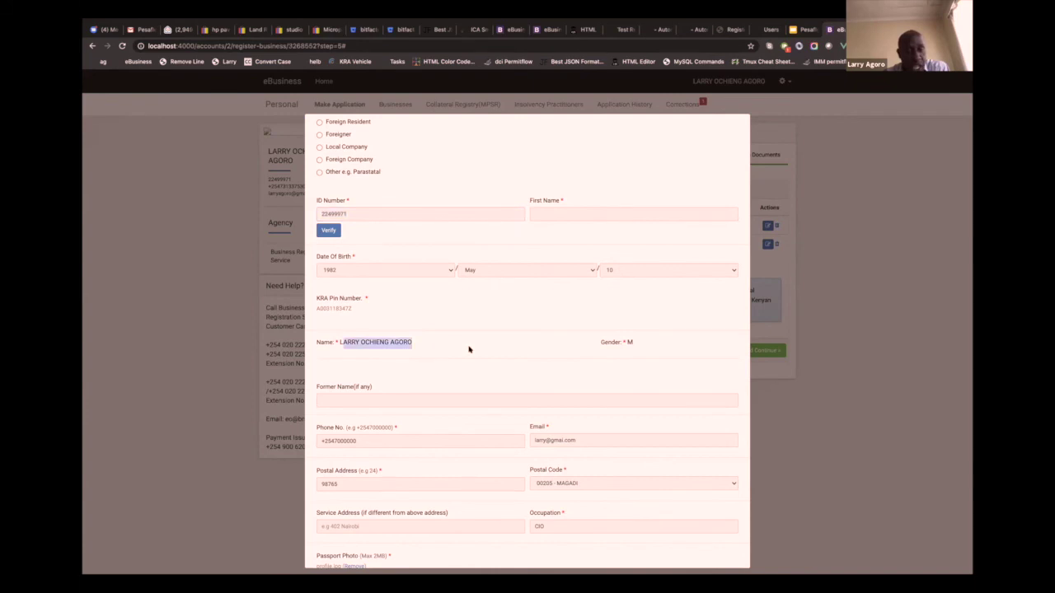
# - Review the director's contact details, residential address, share information and beneficial ownership fields
pyautogui.scroll(-3, 466, 348)
pyautogui.scroll(-3, 474, 267)
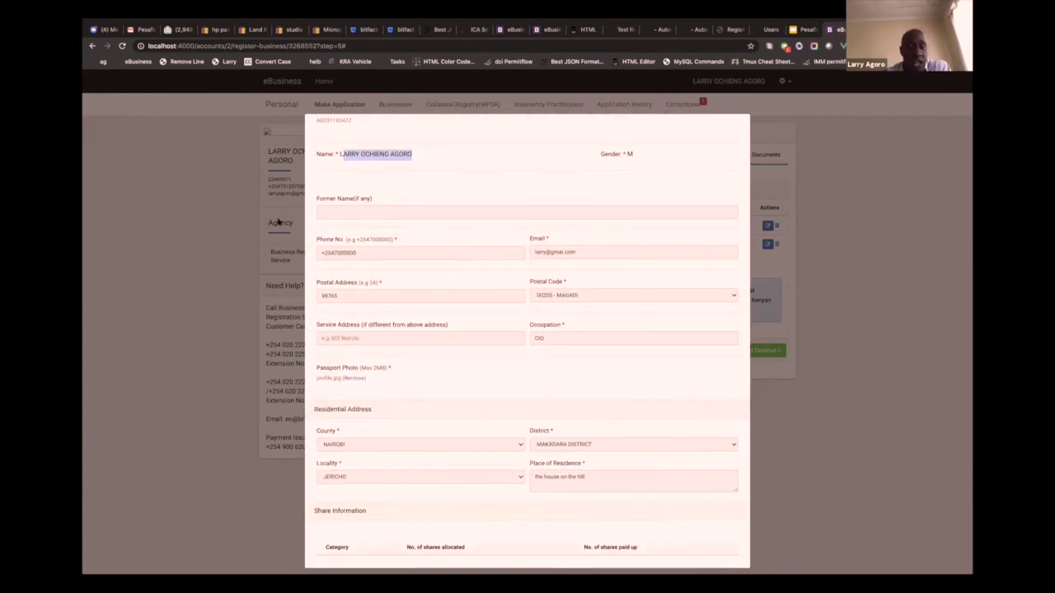
pyautogui.scroll(-1, 474, 267)
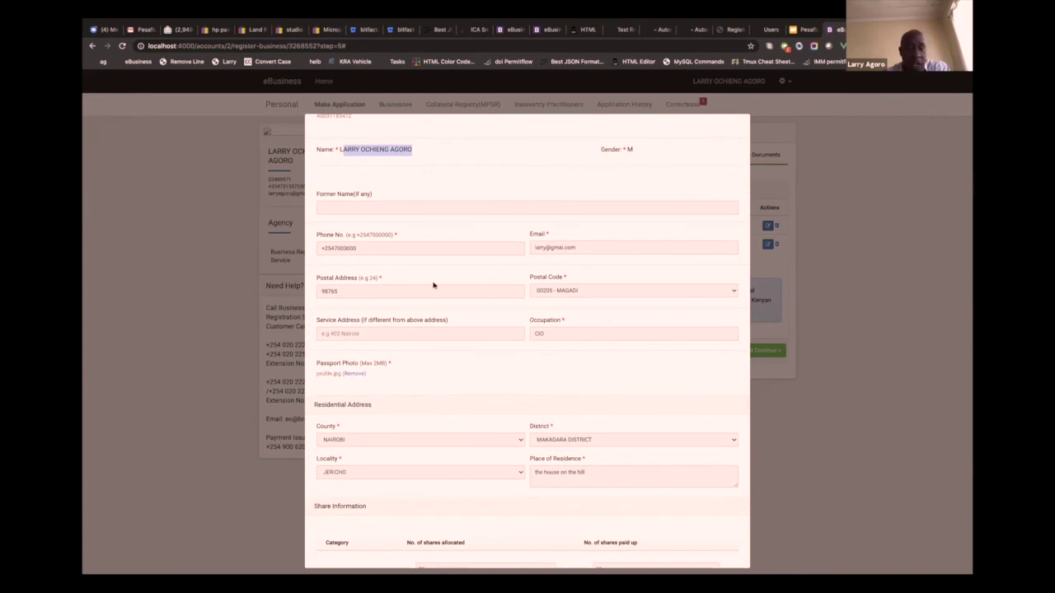
pyautogui.scroll(-4, 557, 418)
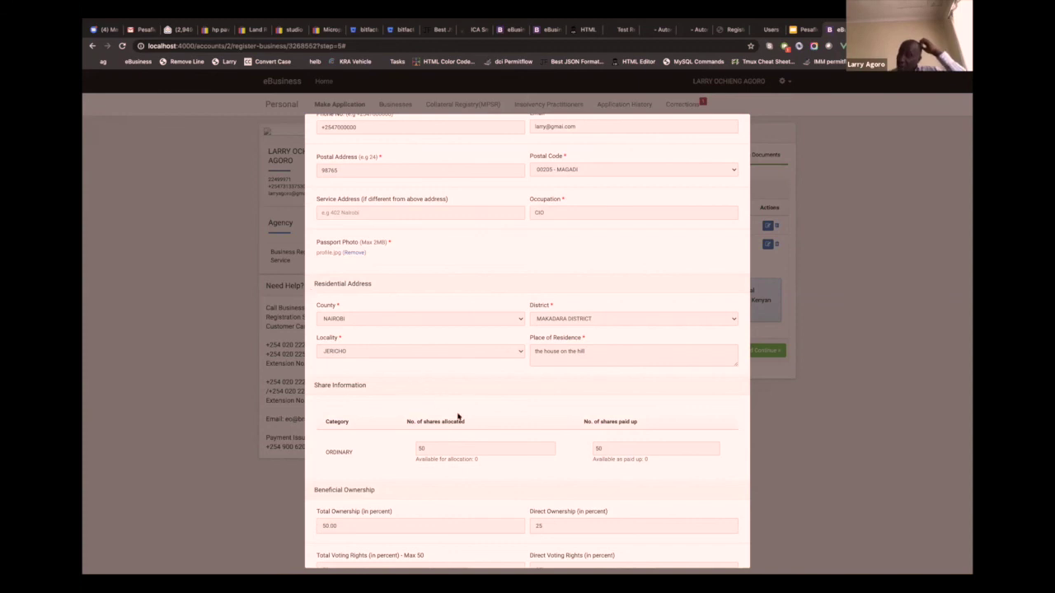
pyautogui.scroll(-3, 483, 382)
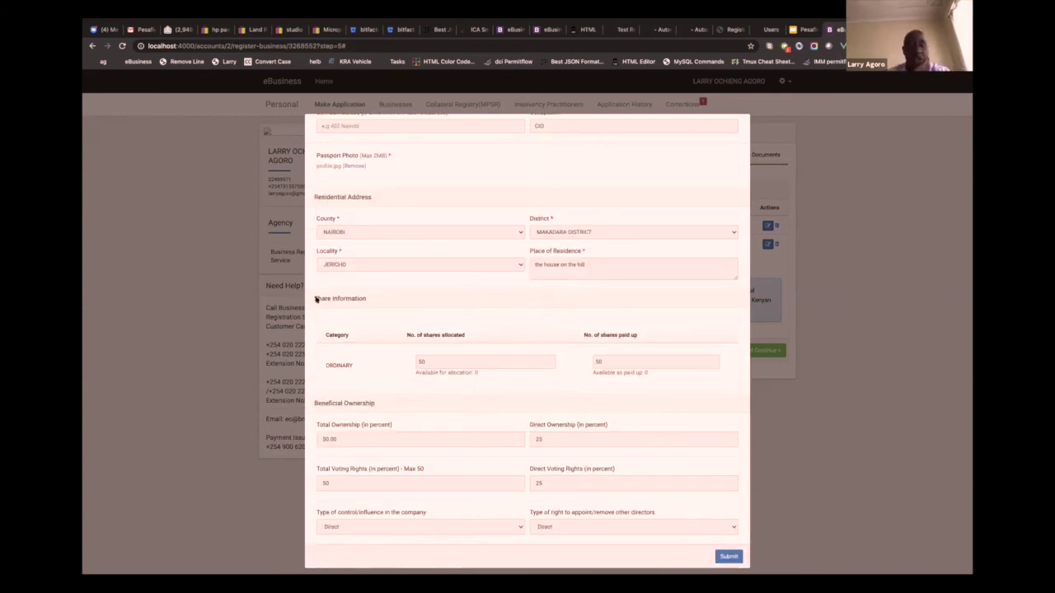
# - Review the second director's share information, then the total and direct percentages for ownership and voting rights in the open record
pyautogui.moveTo(315, 299); pyautogui.dragTo(353, 310)
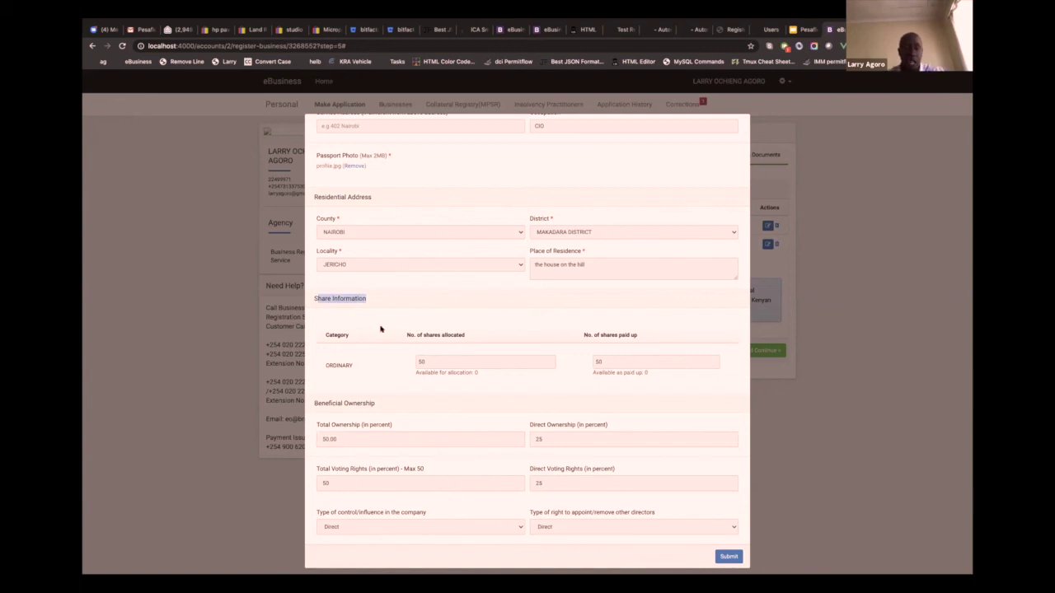
pyautogui.click(436, 360)
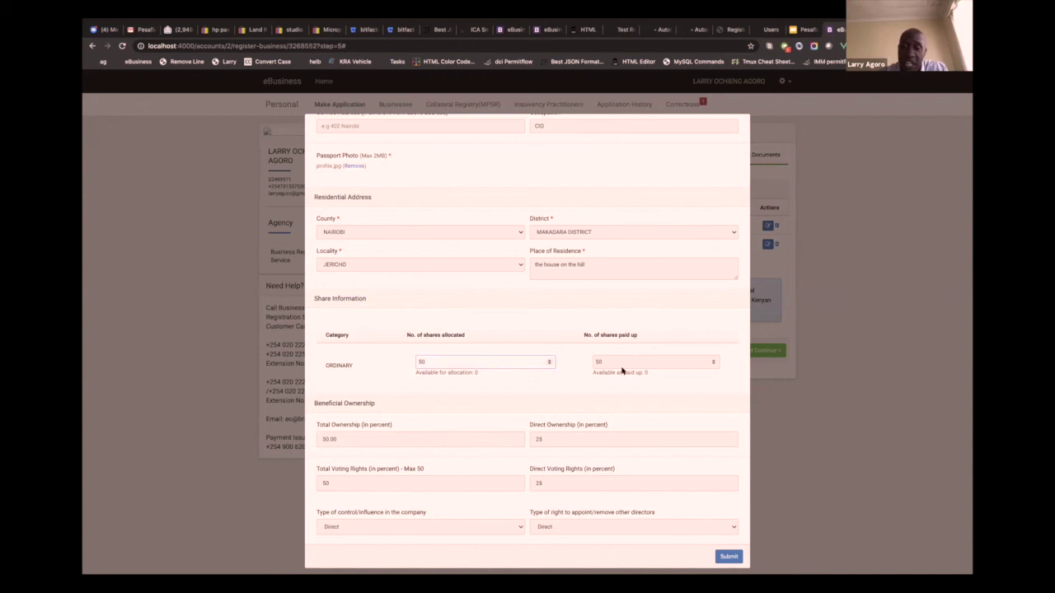
pyautogui.doubleClick(340, 439)
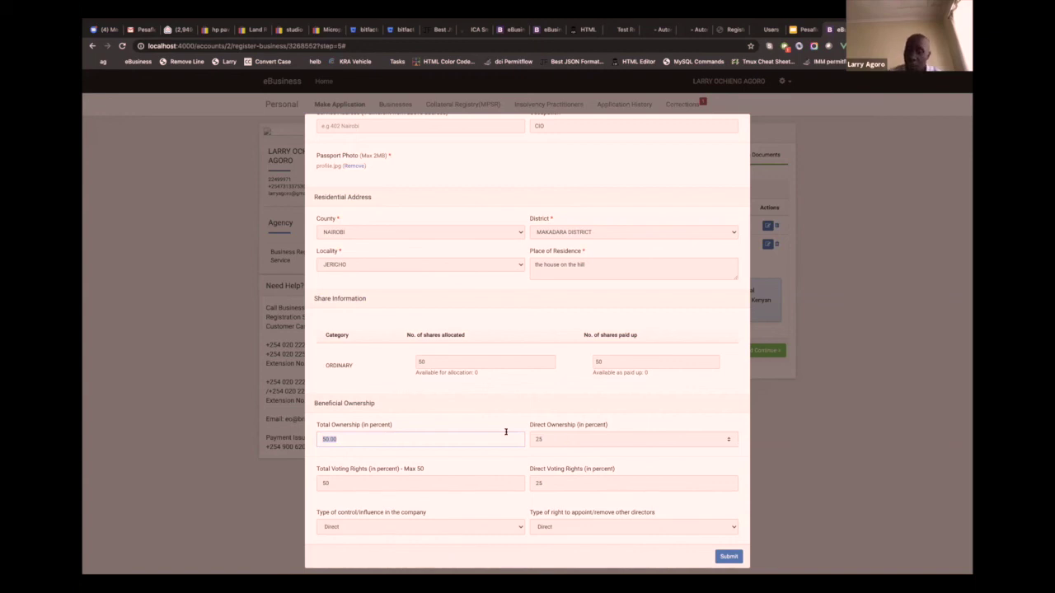
pyautogui.click(558, 439)
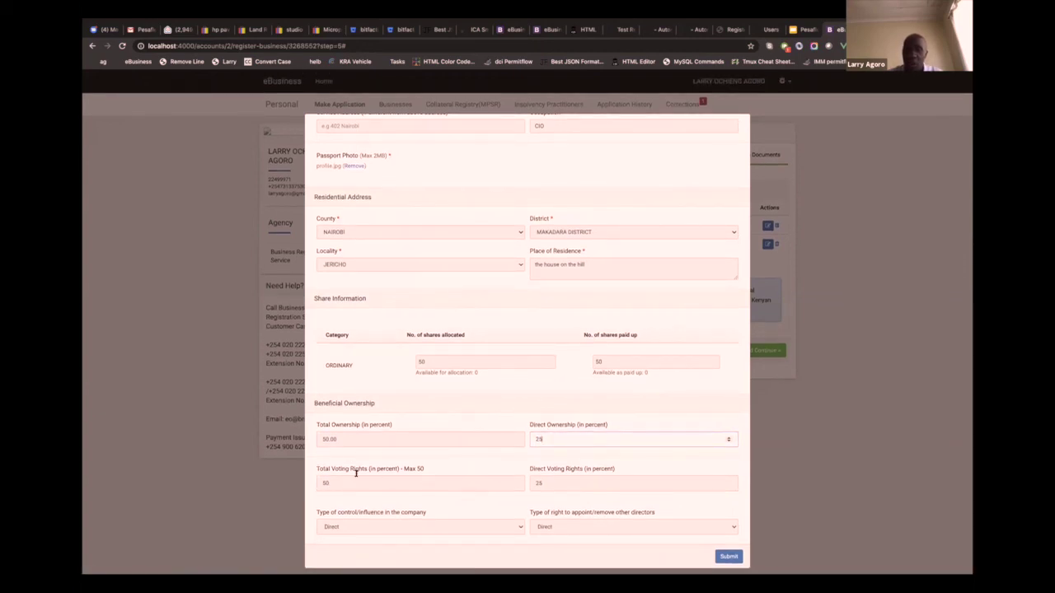
pyautogui.click(422, 484)
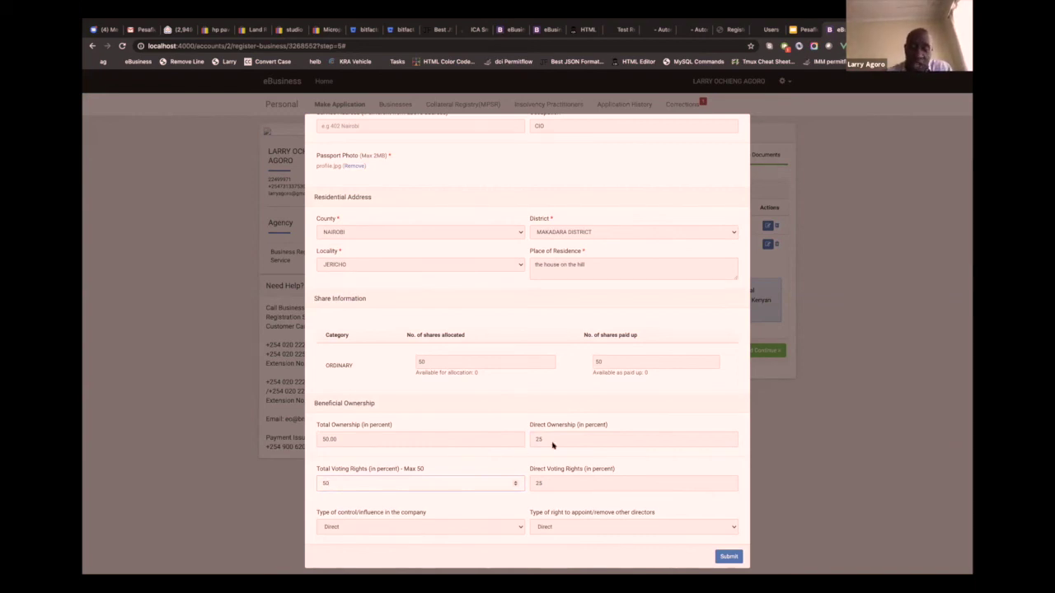
pyautogui.press('Tab')
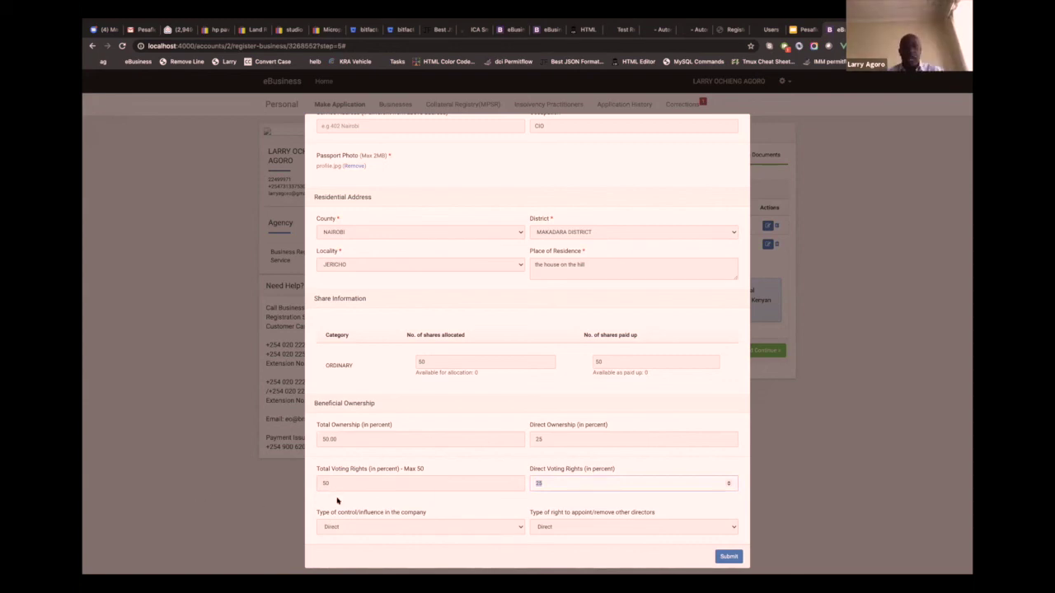
# - Examine the options for type of control in the company and type of right to appoint or remove other directors
pyautogui.click(355, 526)
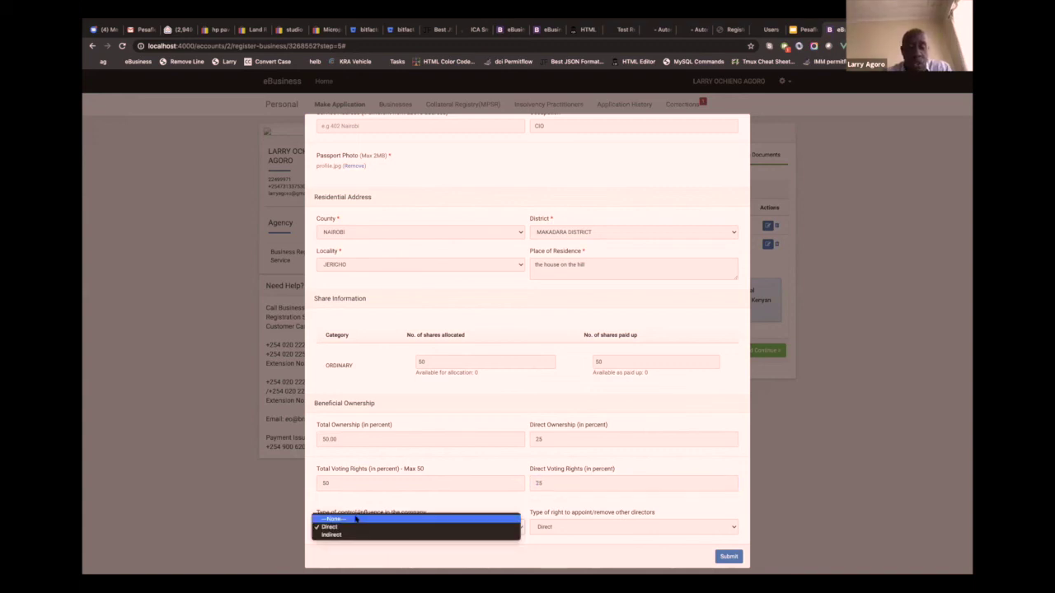
pyautogui.click(557, 504)
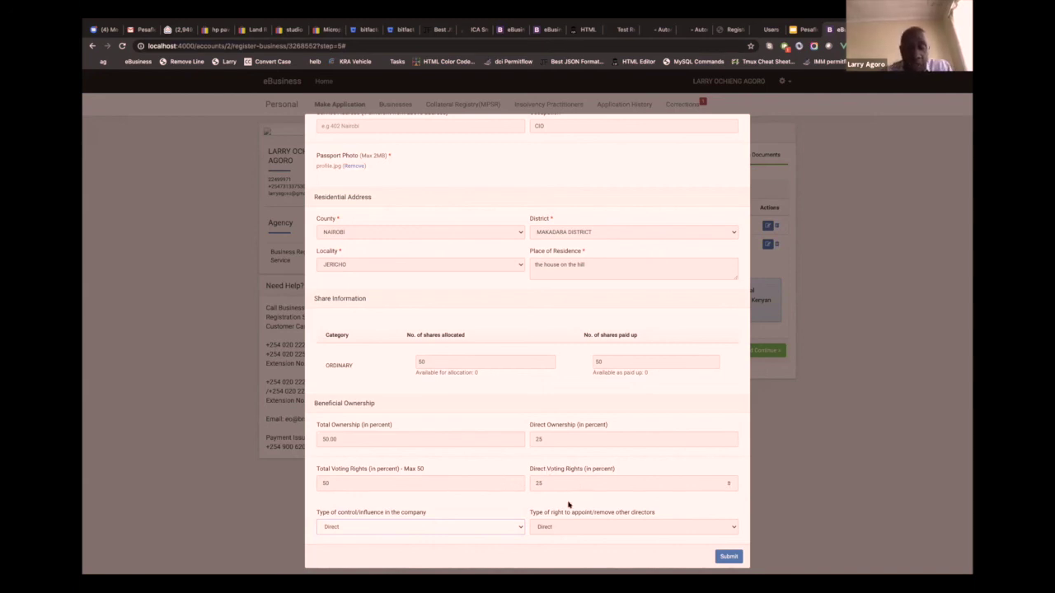
pyautogui.click(559, 528)
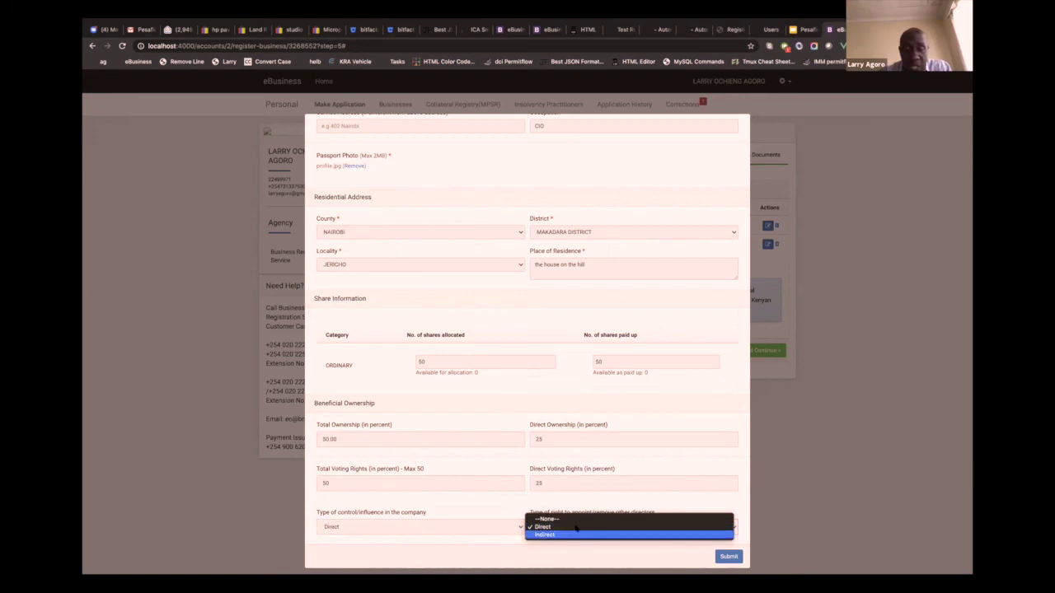
pyautogui.click(617, 504)
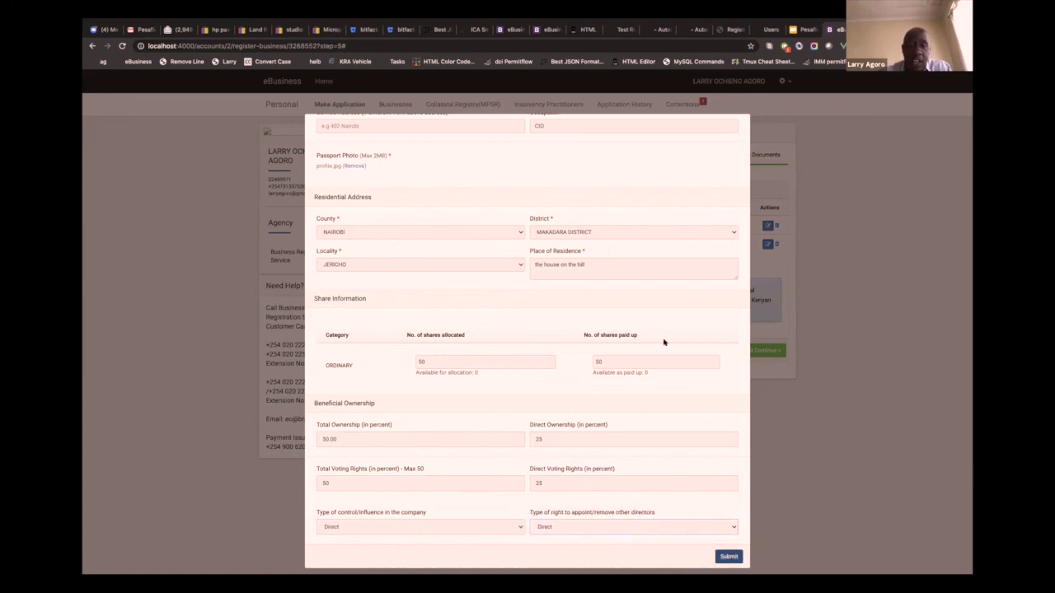
# - Open the first director shareholder's record, review the beneficial ownership percentages and control types, and close the record
pyautogui.click(767, 227)
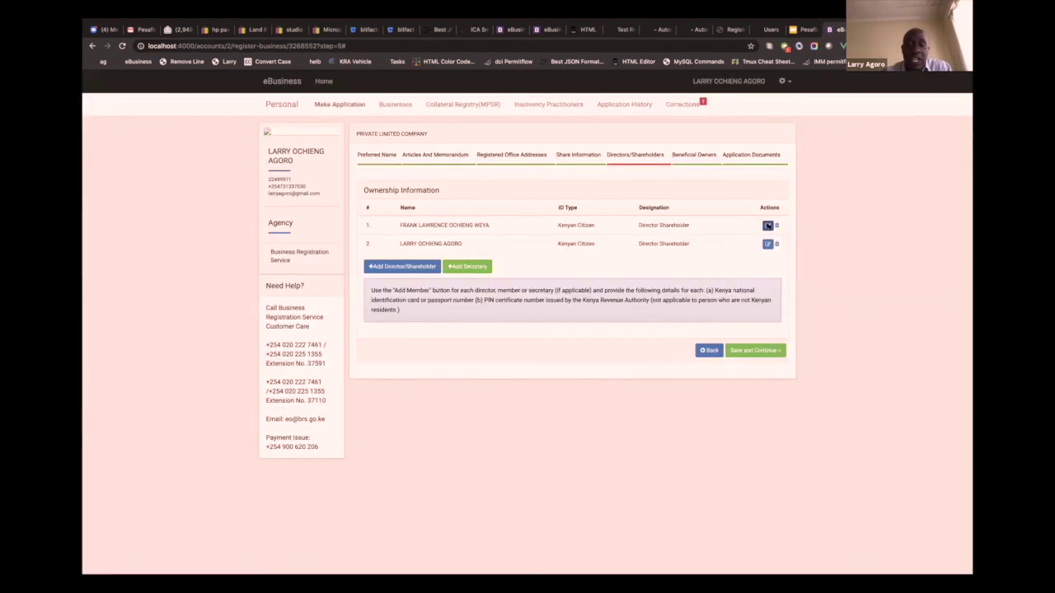
pyautogui.click(487, 265)
pyautogui.scroll(-15, 399, 426)
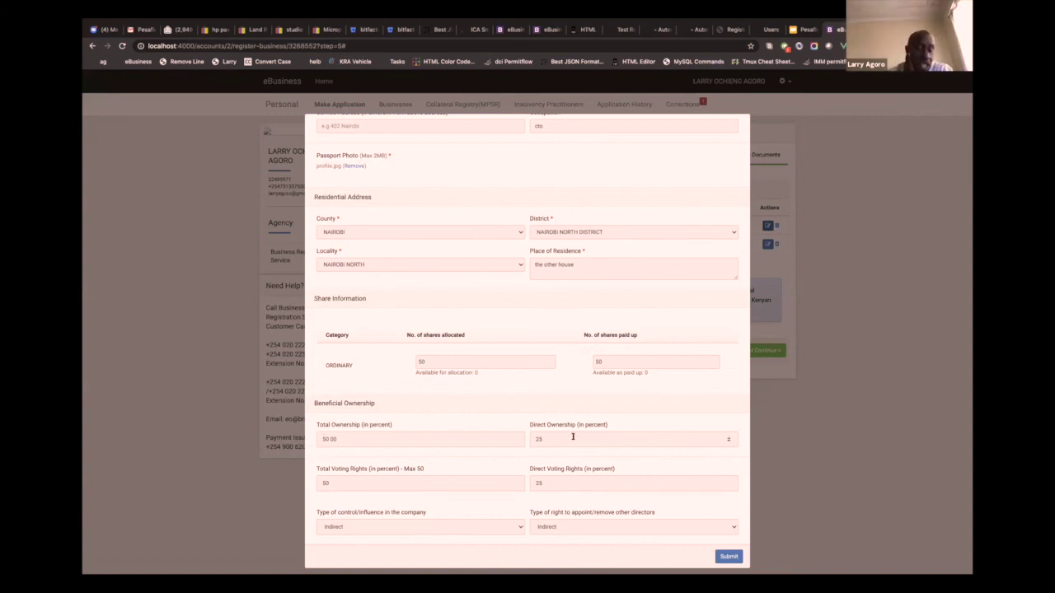
pyautogui.click(537, 439)
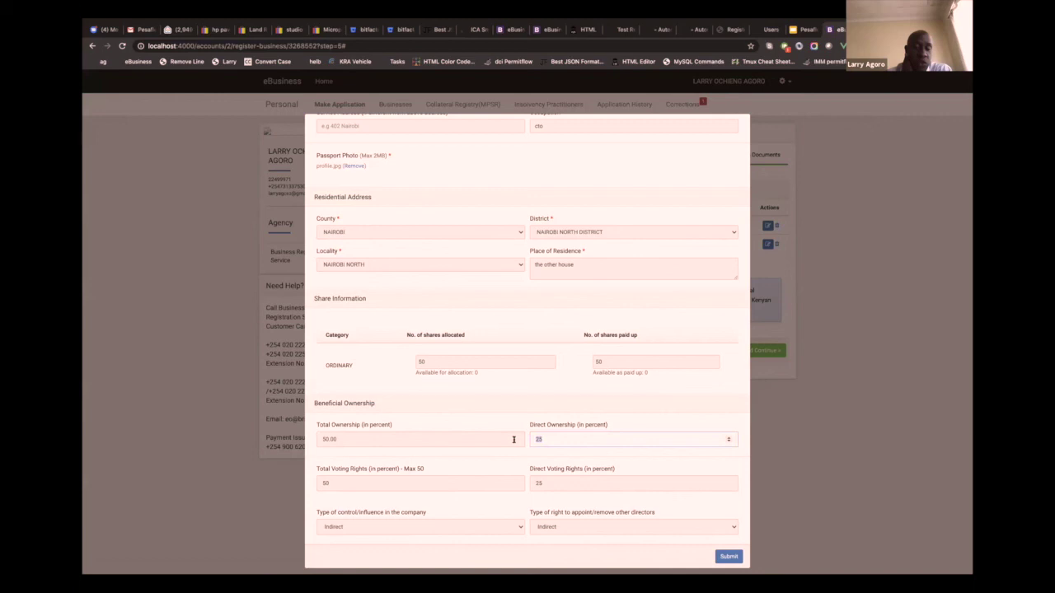
pyautogui.click(335, 484)
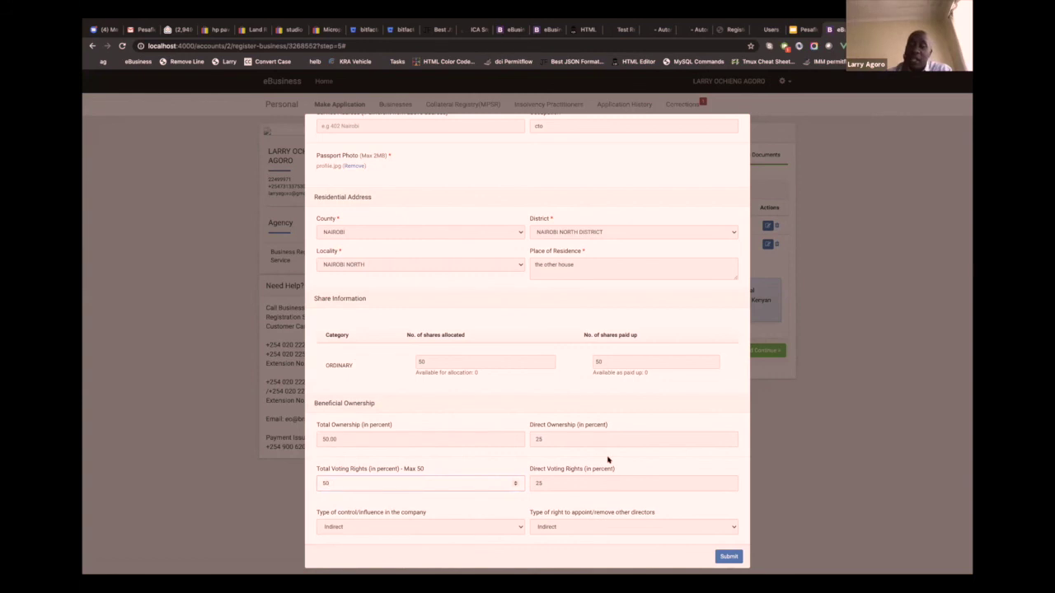
pyautogui.scroll(3, 744, 144)
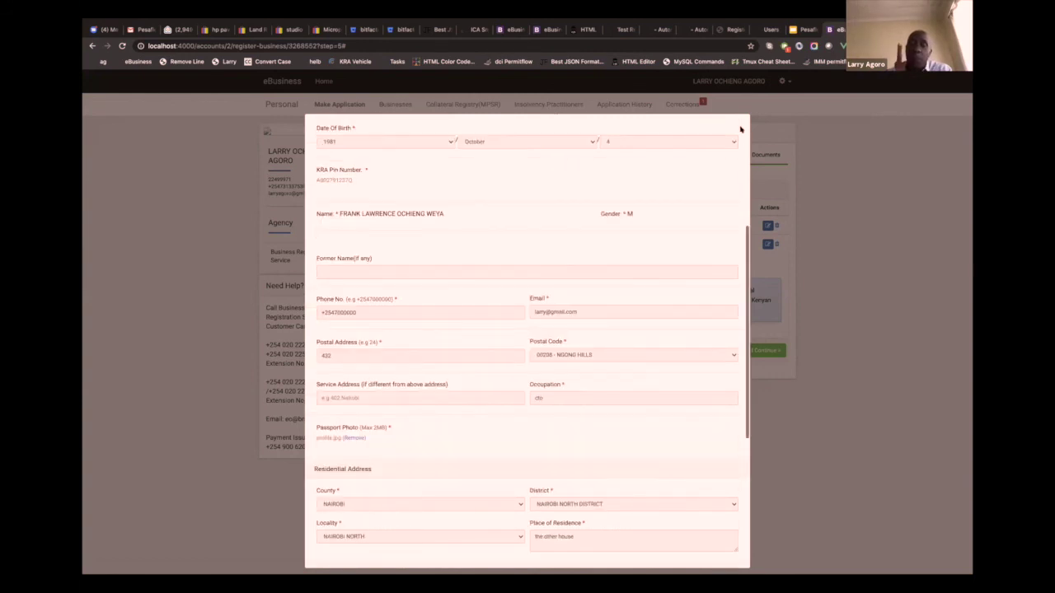
pyautogui.scroll(3, 738, 132)
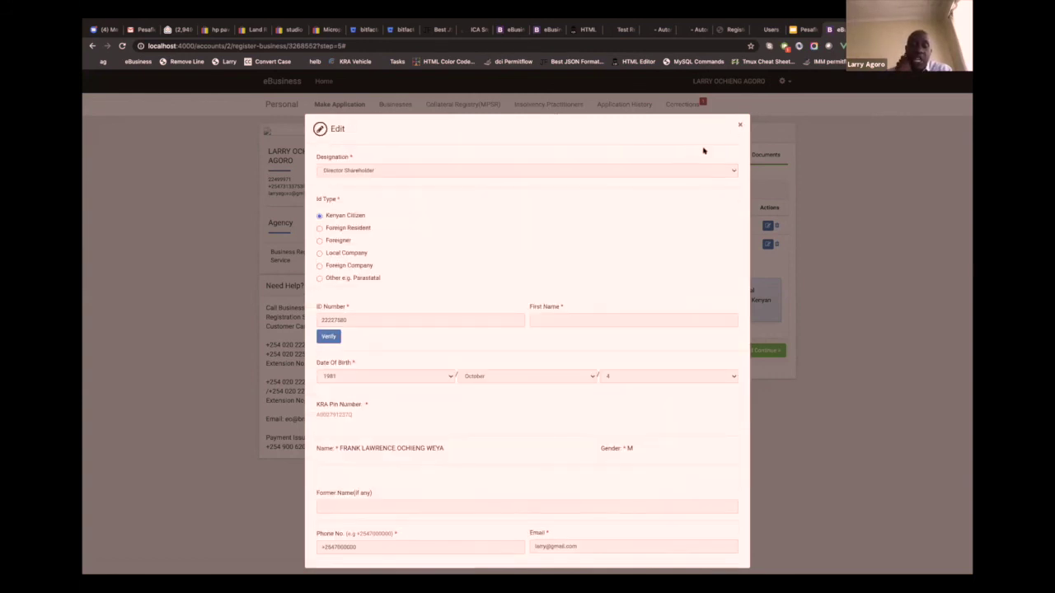
pyautogui.press('Escape')
# - Open the first beneficial owner's record in the Beneficial Owners section and review it down to the indirect shares and voting rights
pyautogui.click(699, 156)
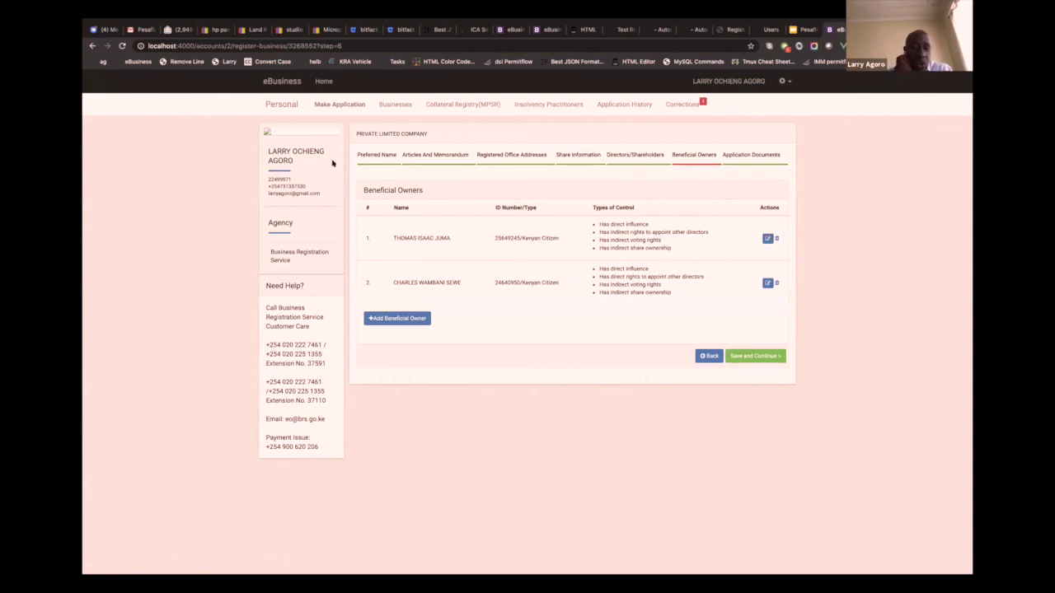
pyautogui.scroll(-3, 425, 322)
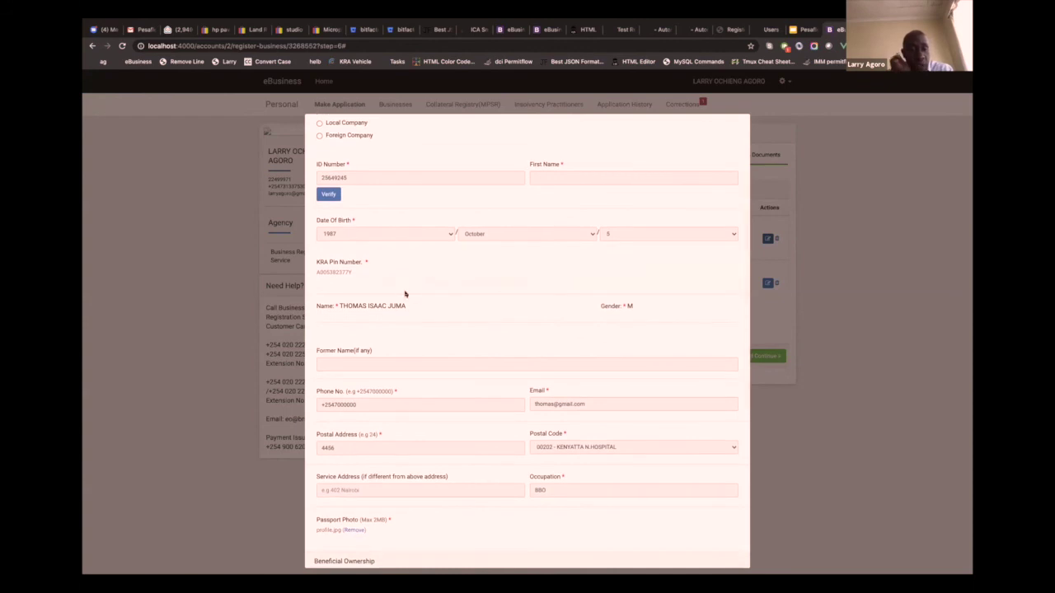
pyautogui.scroll(-5, 407, 297)
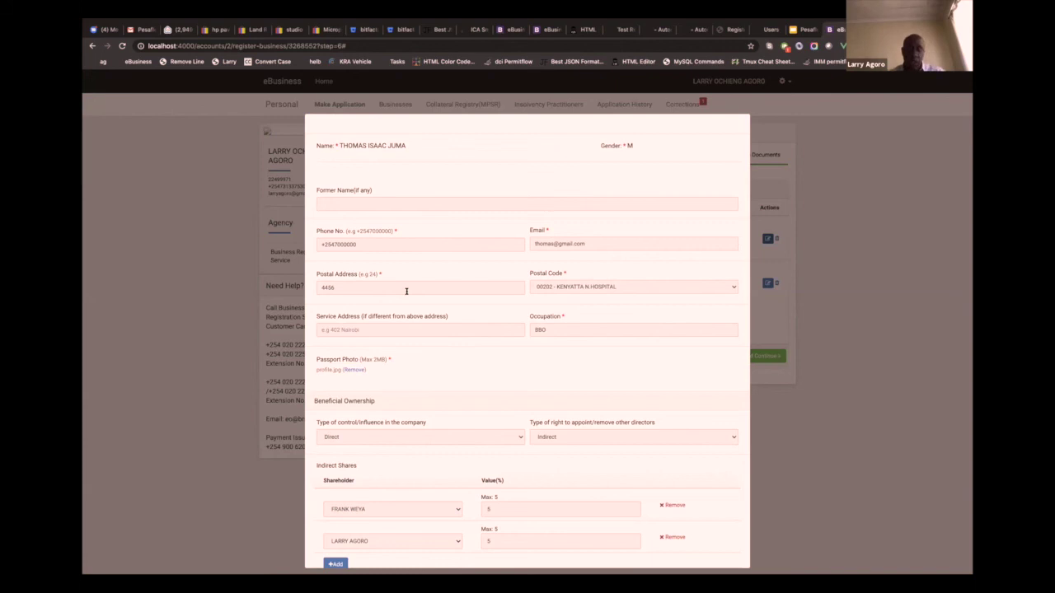
pyautogui.scroll(-5, 407, 291)
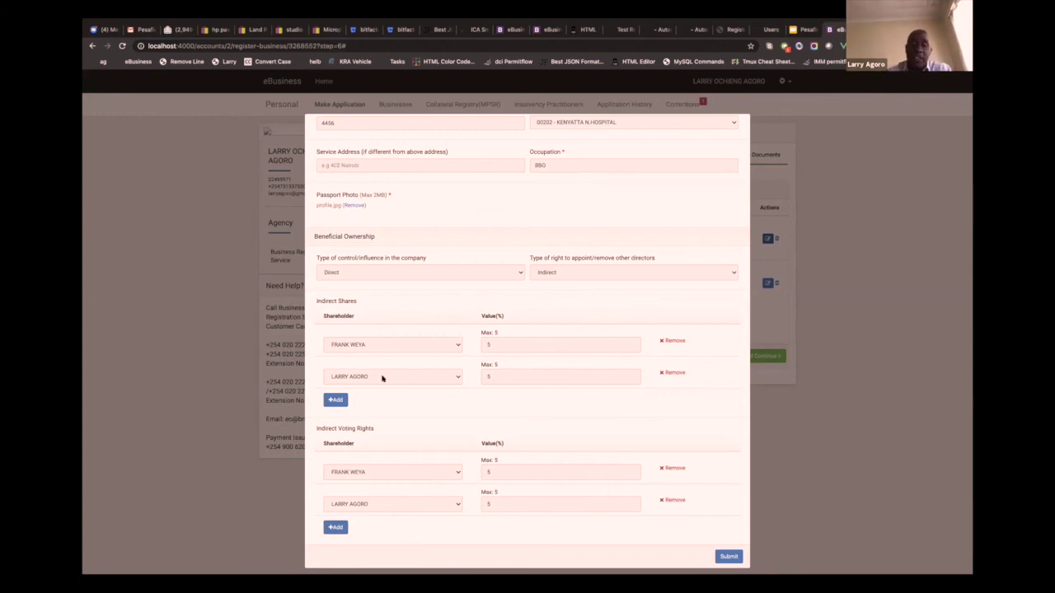
# - Remove both Indirect Shares entries and add one for the second director shareholder with a value of 5%
pyautogui.click(669, 373)
pyautogui.click(670, 373)
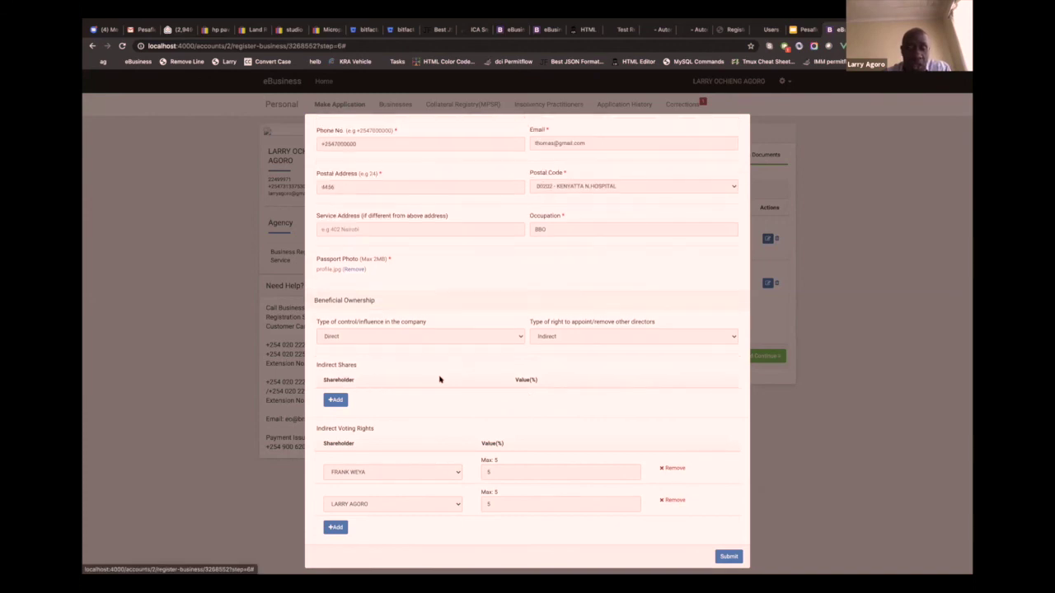
pyautogui.click(338, 397)
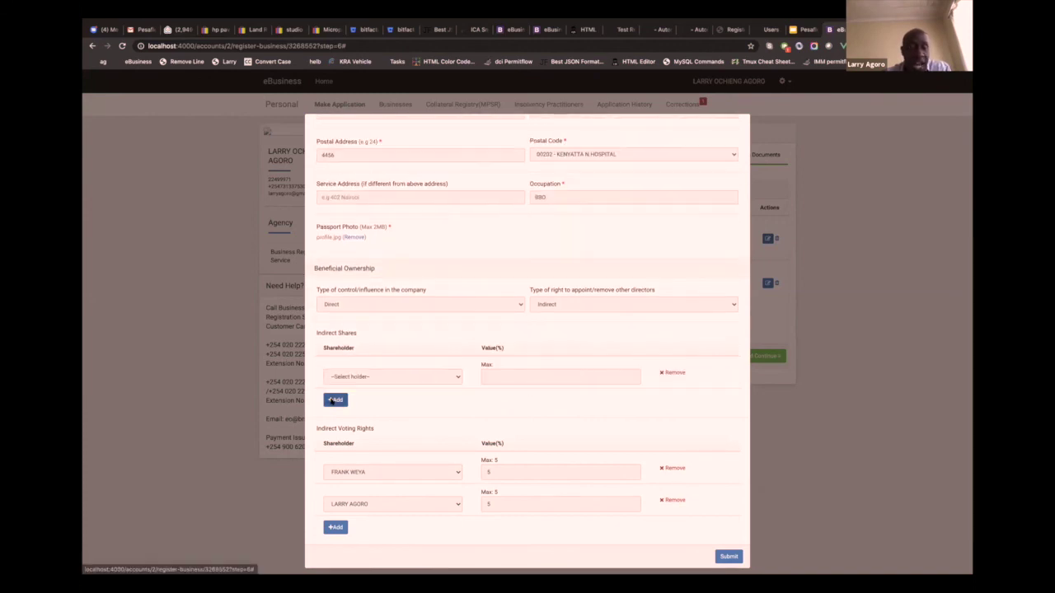
pyautogui.click(368, 379)
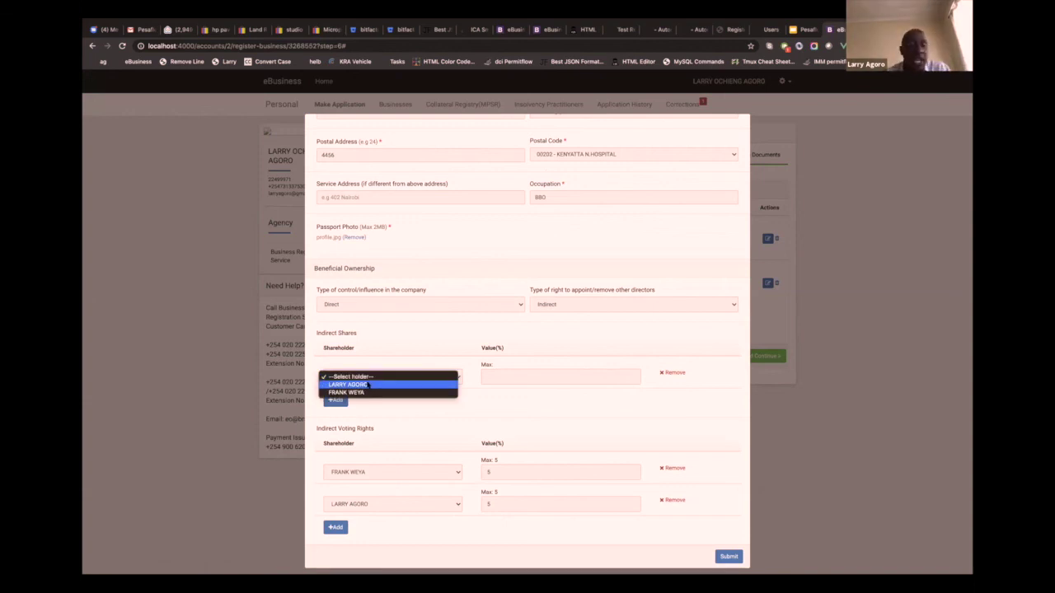
pyautogui.press('Return')
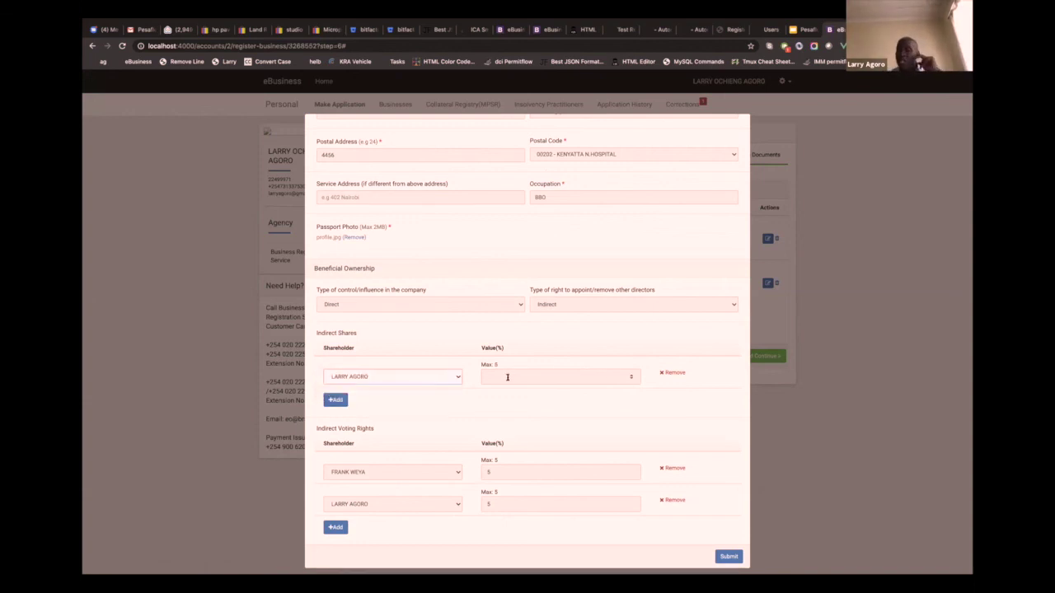
pyautogui.click(507, 377)
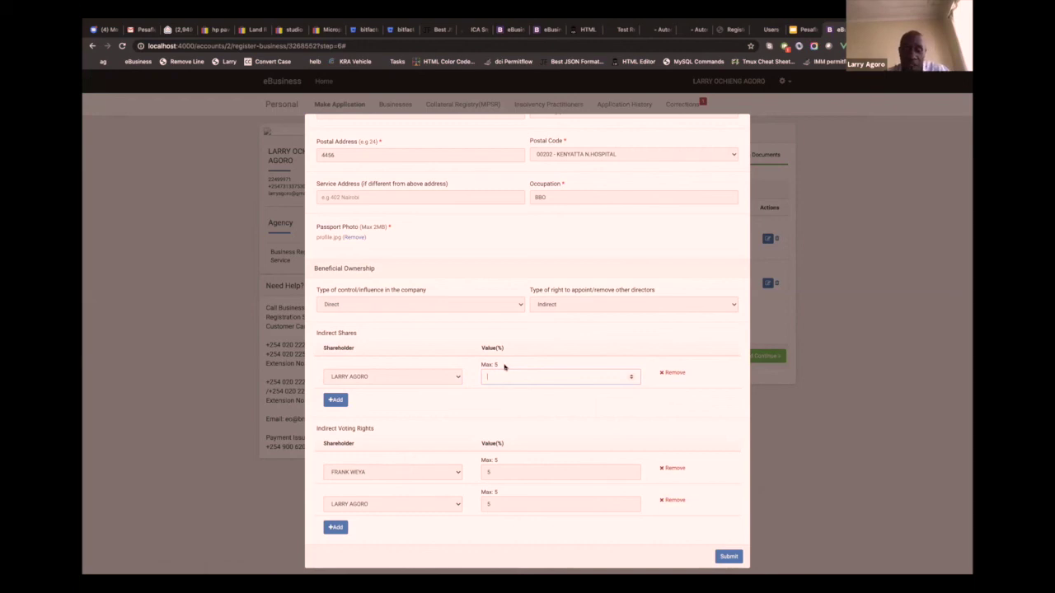
pyautogui.write('5')
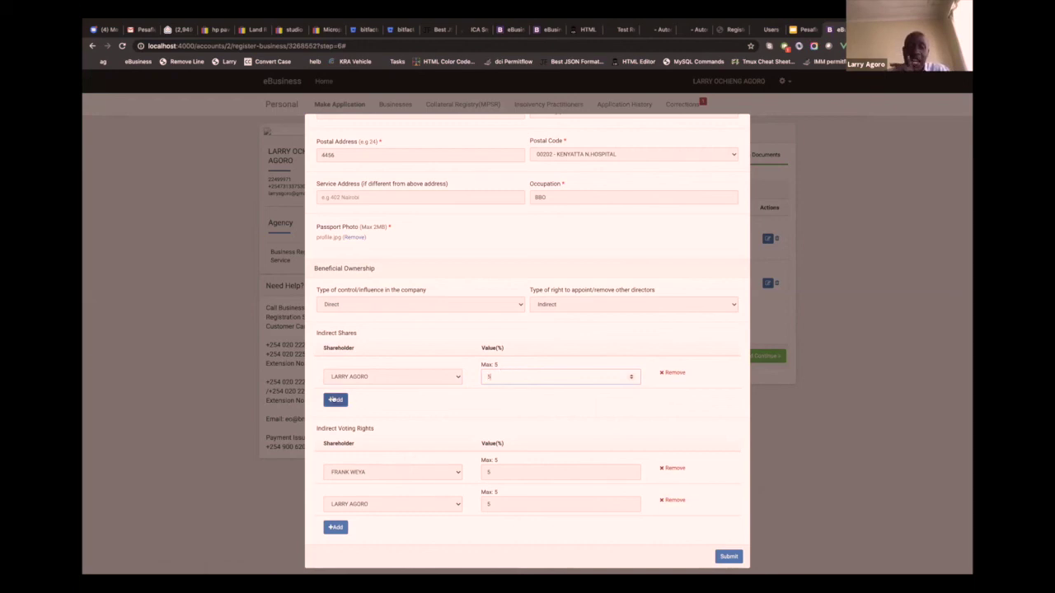
# - Add a second Indirect Shares entry for the first director shareholder at 5%, and highlight the Indirect Voting Rights heading
pyautogui.click(337, 400)
pyautogui.click(385, 373)
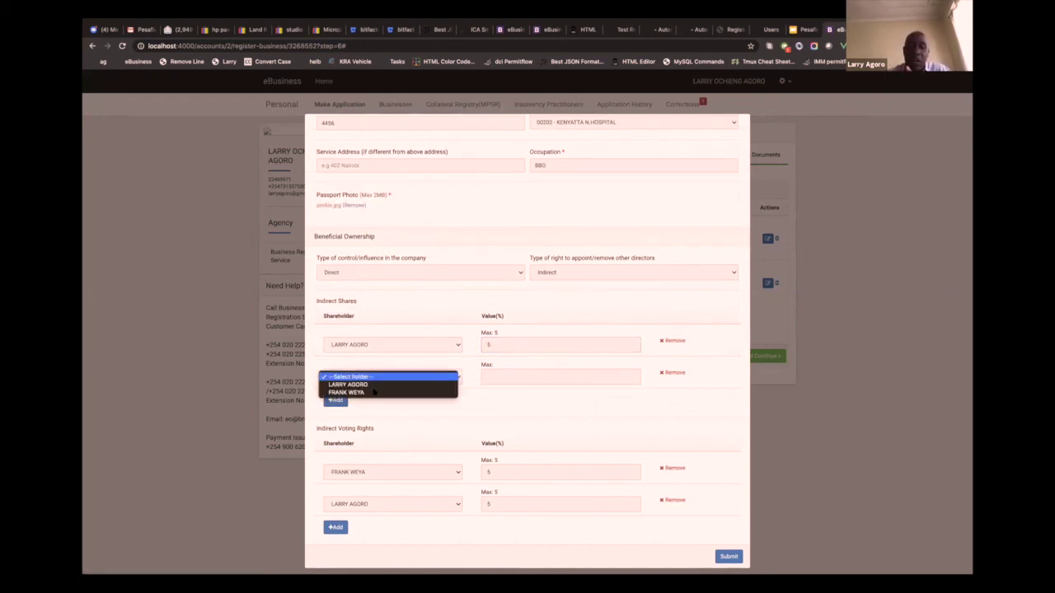
pyautogui.press('Down')
pyautogui.press('Down')
pyautogui.press('Return')
pyautogui.click(544, 377)
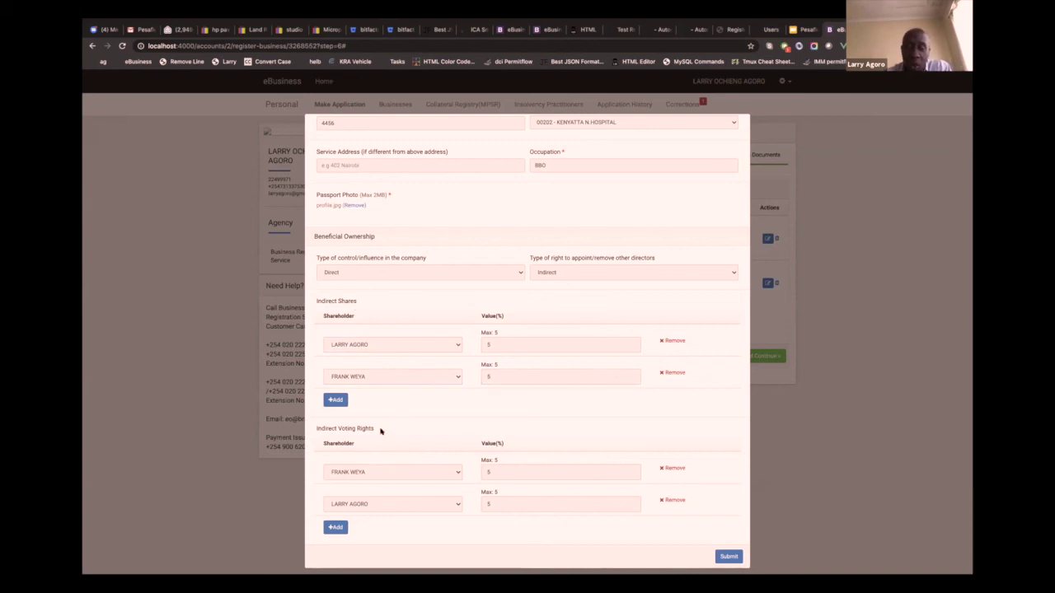
pyautogui.moveTo(377, 430); pyautogui.dragTo(315, 430)
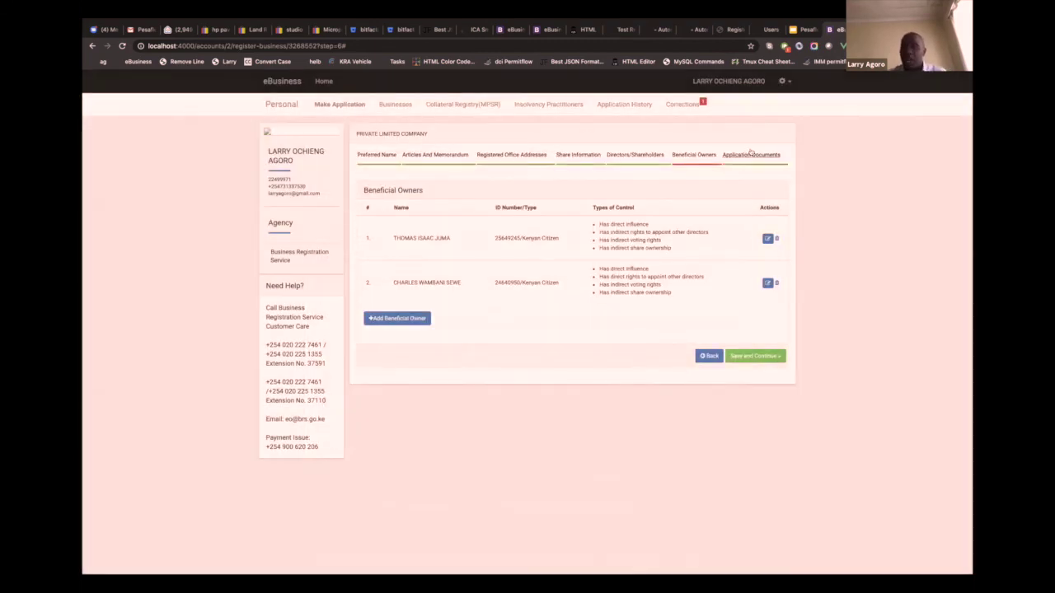
# - View the Application Documents section, switch to the BOF-1 form PDF, and review the first owner's particulars, highlighting the date of becoming a beneficial owner
pyautogui.click(747, 155)
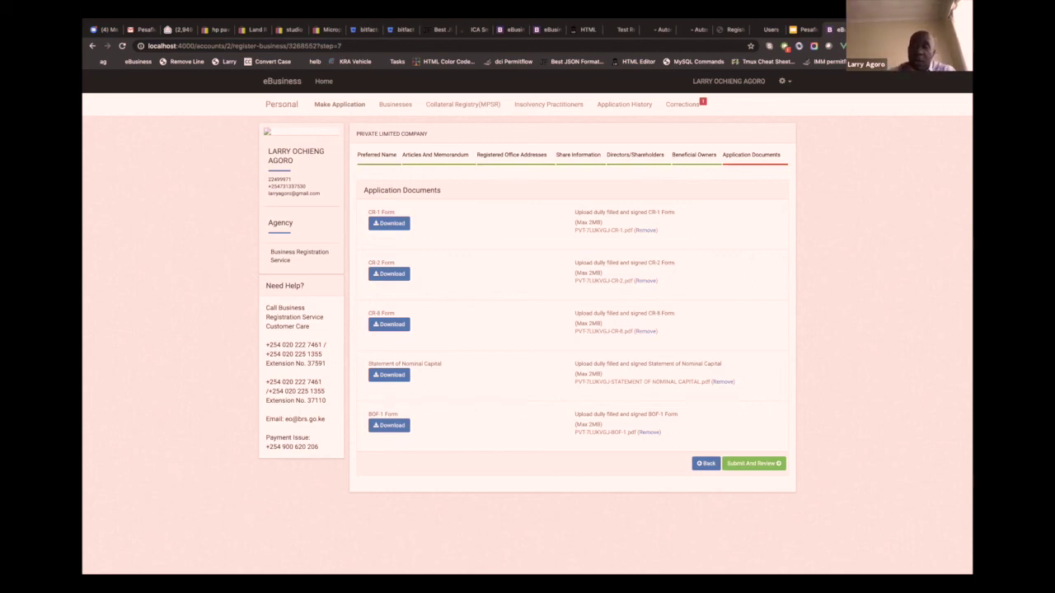
pyautogui.hotkey('ctrl', 'Tab')
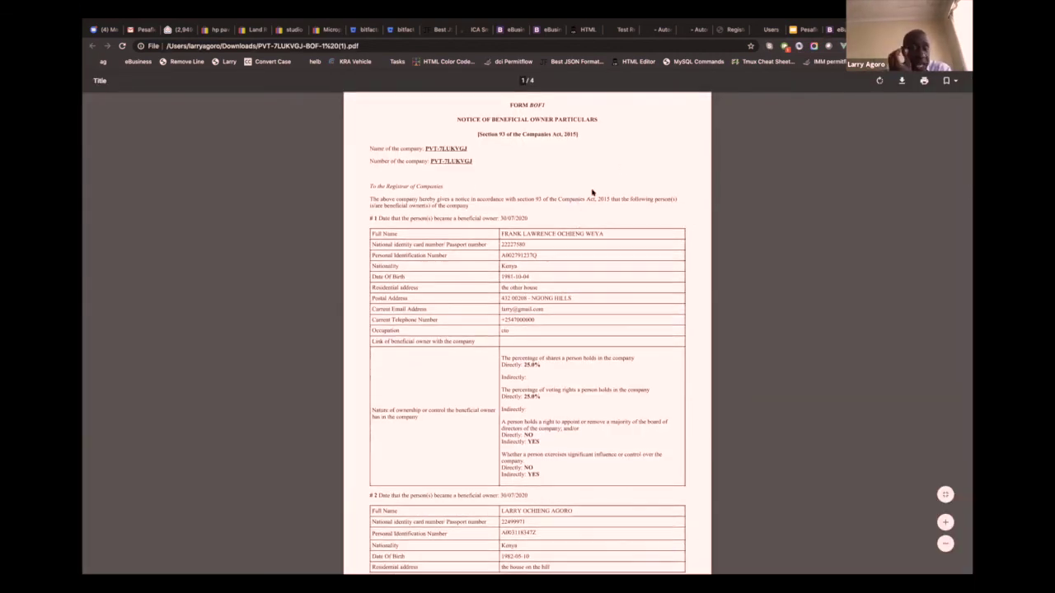
pyautogui.scroll(-1, 593, 192)
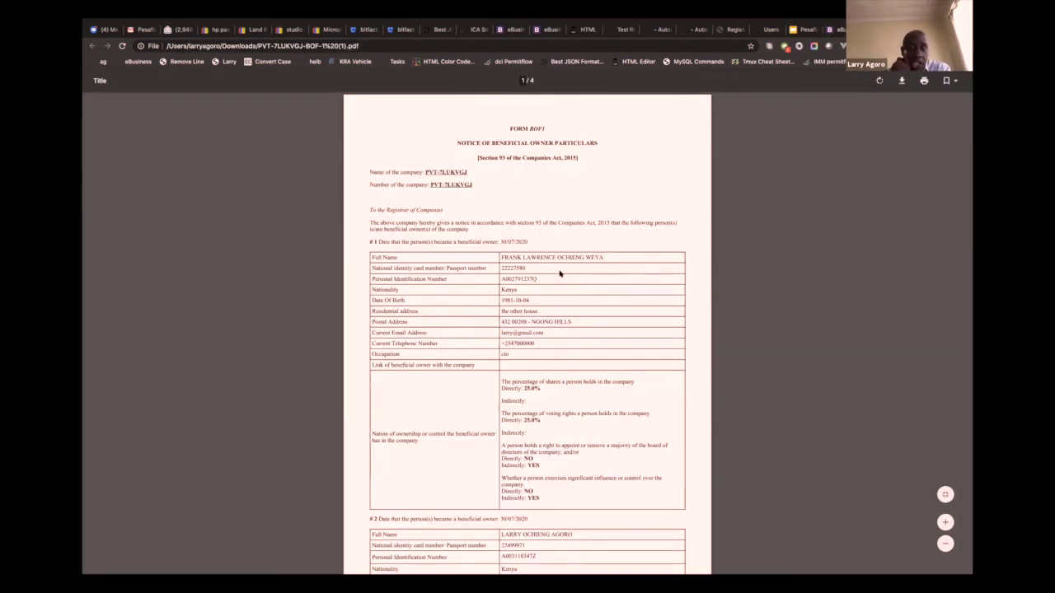
pyautogui.scroll(-3, 561, 272)
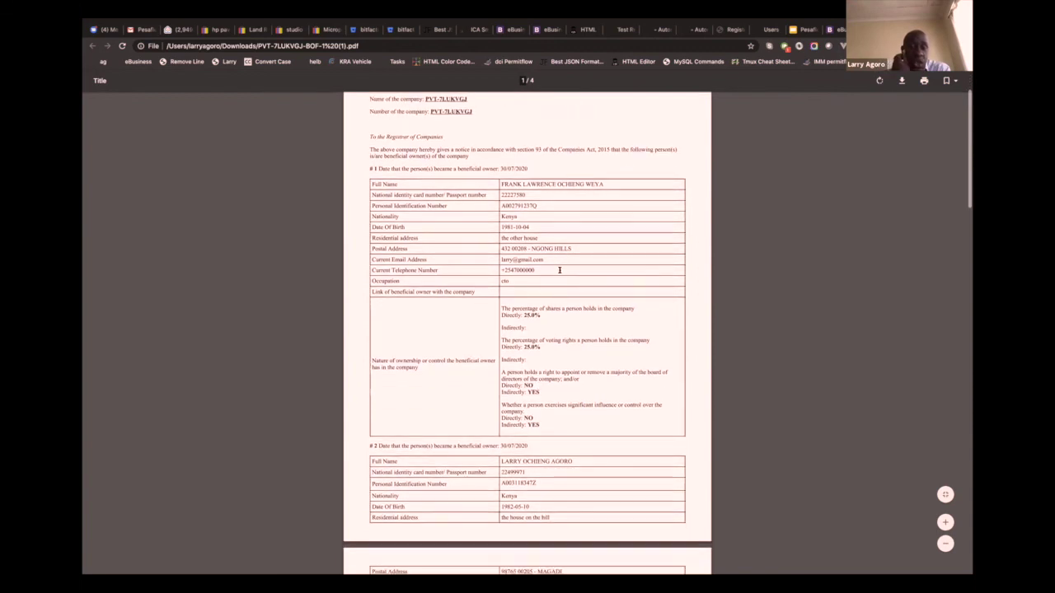
pyautogui.scroll(-1, 452, 223)
pyautogui.scroll(2, 452, 223)
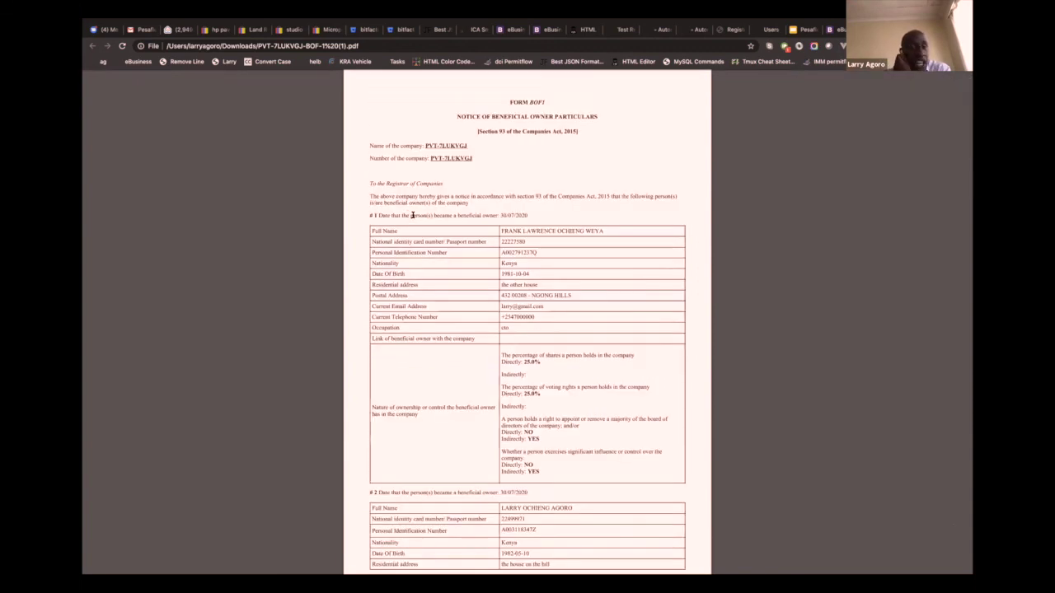
pyautogui.moveTo(413, 216); pyautogui.dragTo(518, 214)
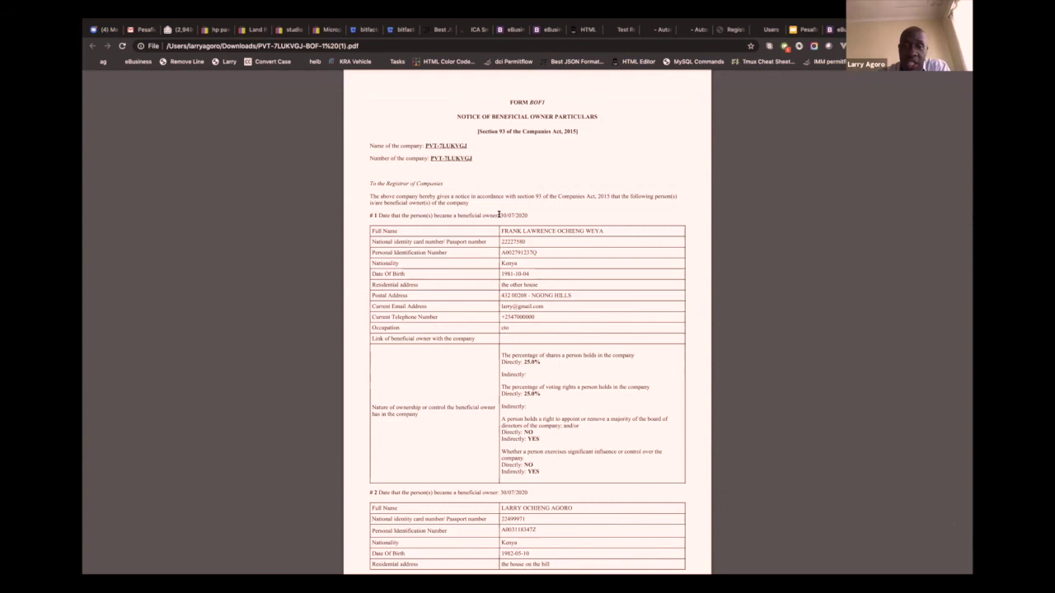
# - Read through the BOF-1 form from the first beneficial owner's particulars to the lodging details and notes at the end
pyautogui.scroll(-2, 543, 230)
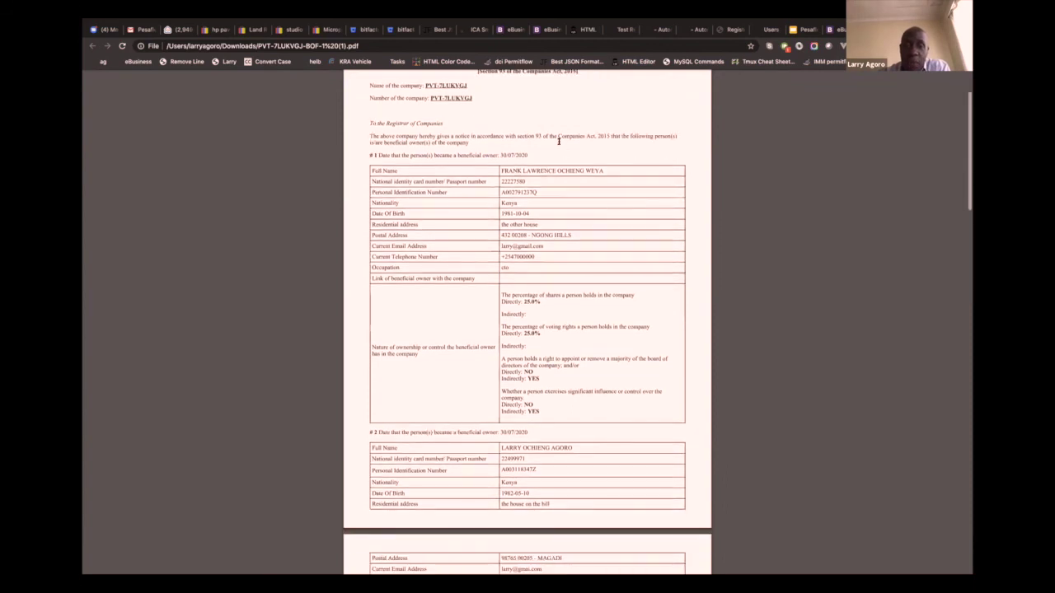
pyautogui.scroll(-1, 545, 255)
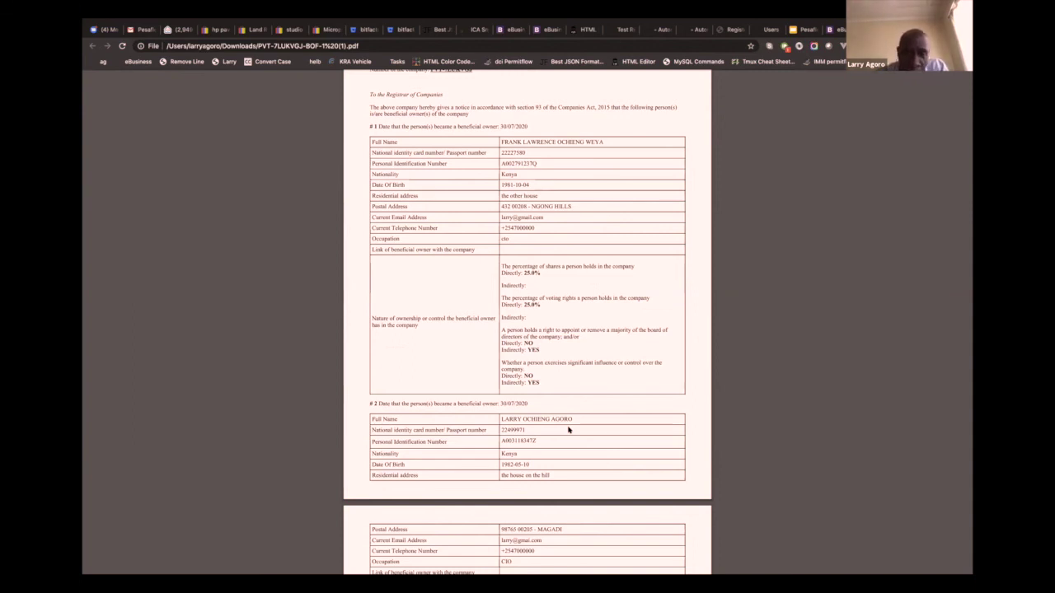
pyautogui.scroll(-2, 568, 430)
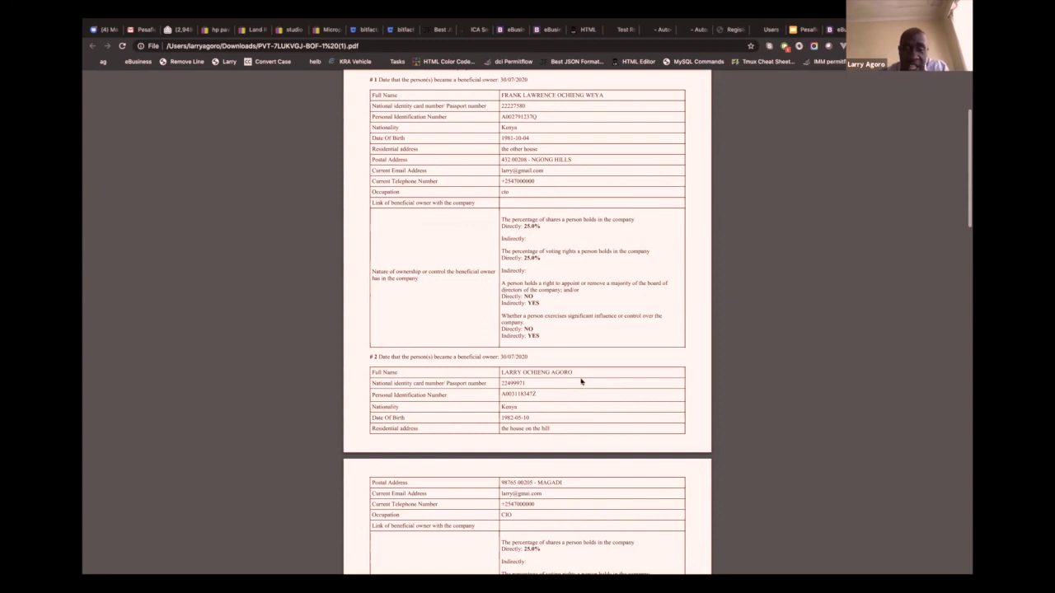
pyautogui.scroll(-2, 522, 350)
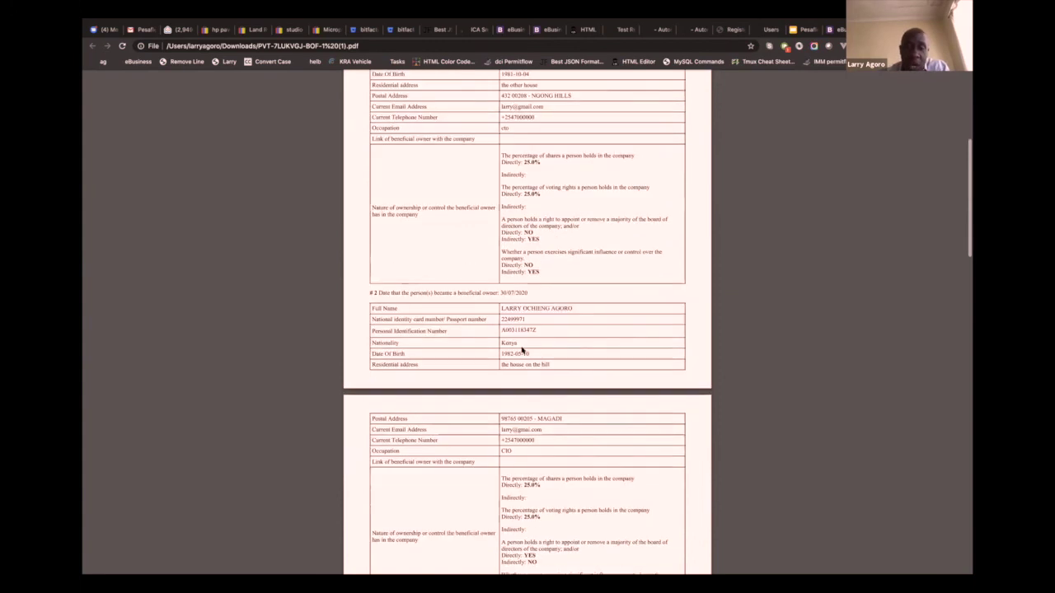
pyautogui.scroll(-3, 539, 404)
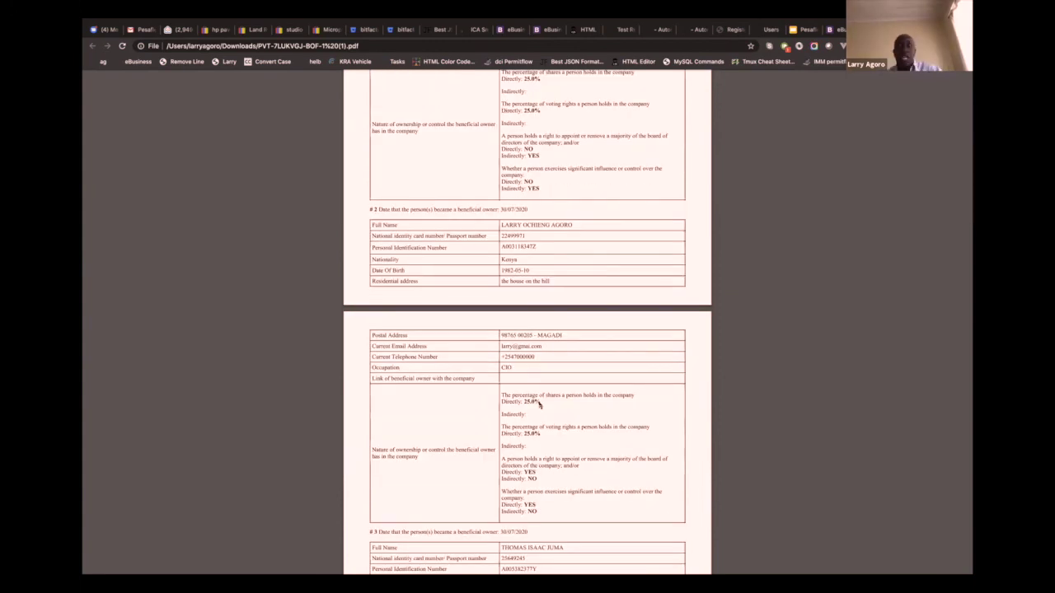
pyautogui.scroll(-5, 539, 404)
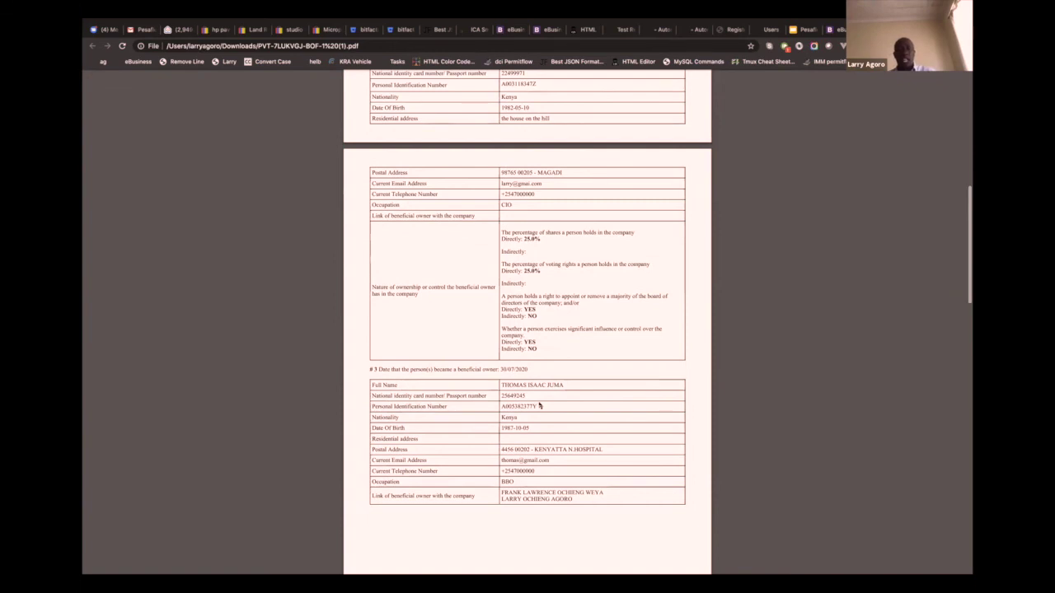
pyautogui.scroll(-3, 539, 405)
pyautogui.scroll(-10, 539, 404)
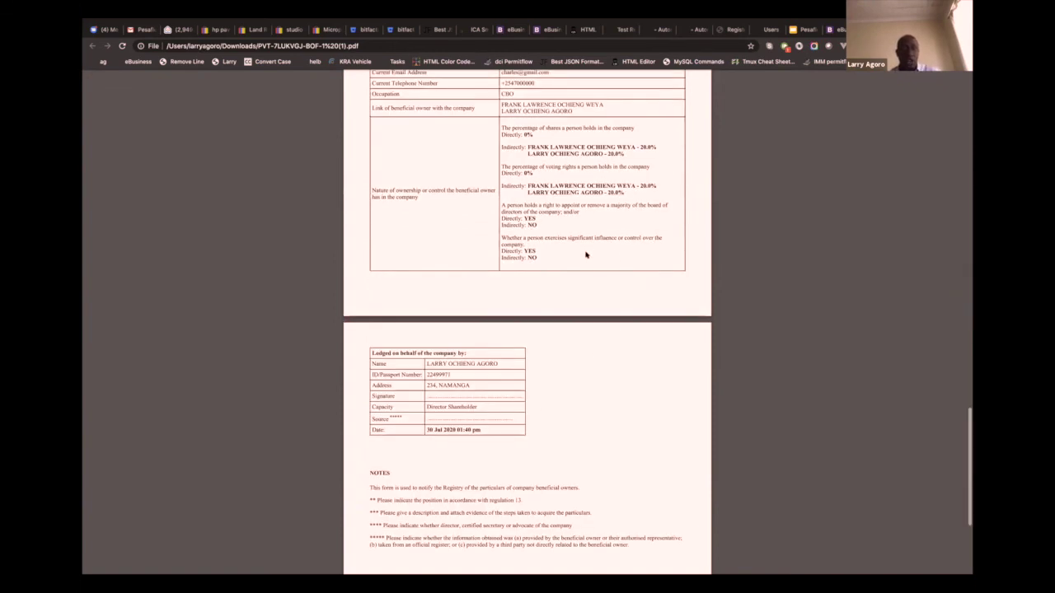
# - Examine the fourth owner's particulars, highlighting the linked directors and checking the indirect shares and voting rights, down to the lodging details
pyautogui.scroll(7, 494, 245)
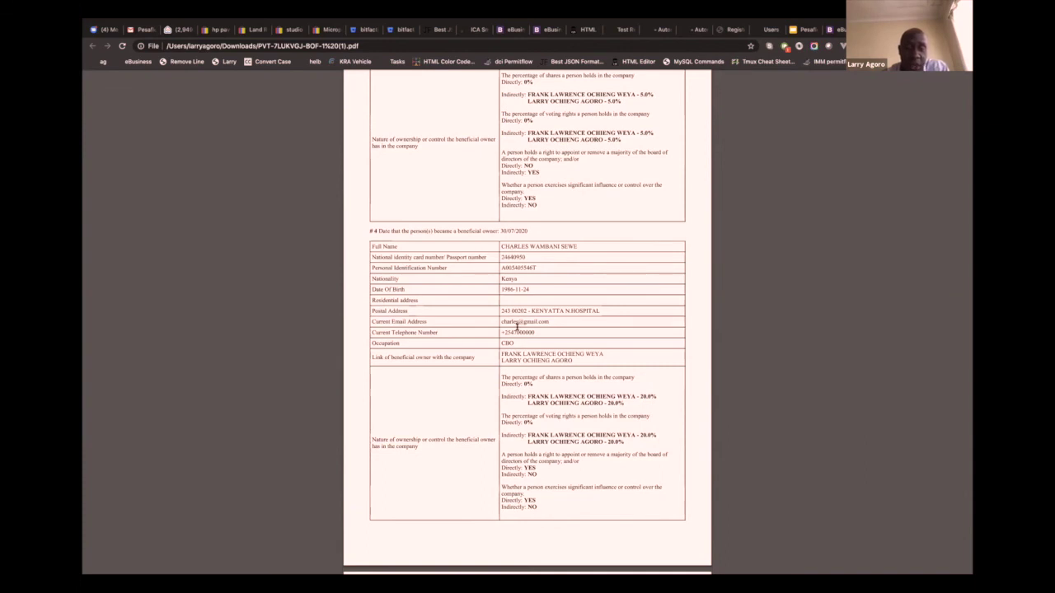
pyautogui.scroll(-2, 373, 315)
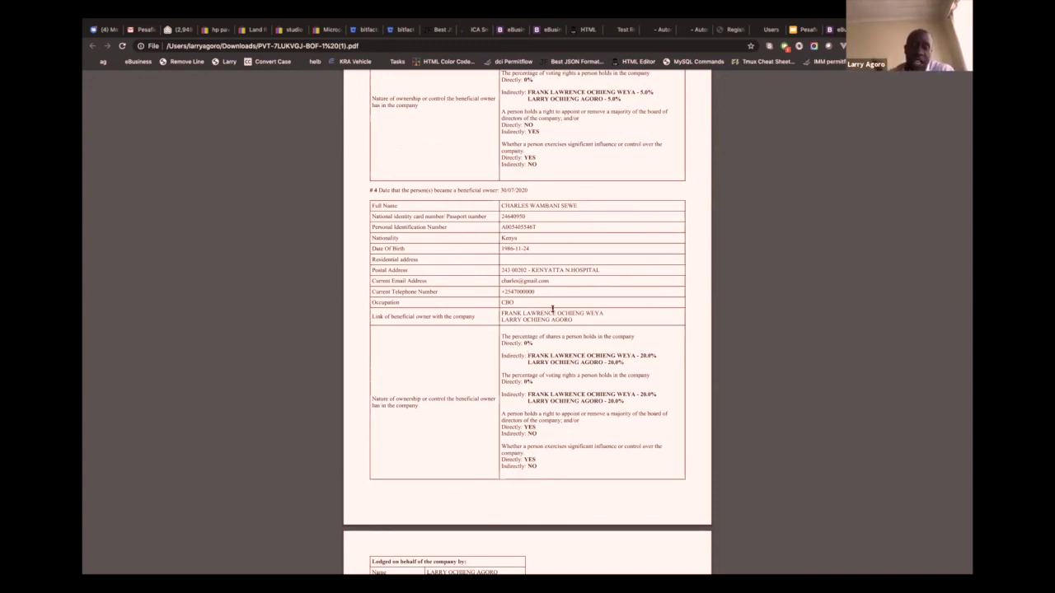
pyautogui.moveTo(572, 319); pyautogui.dragTo(509, 312)
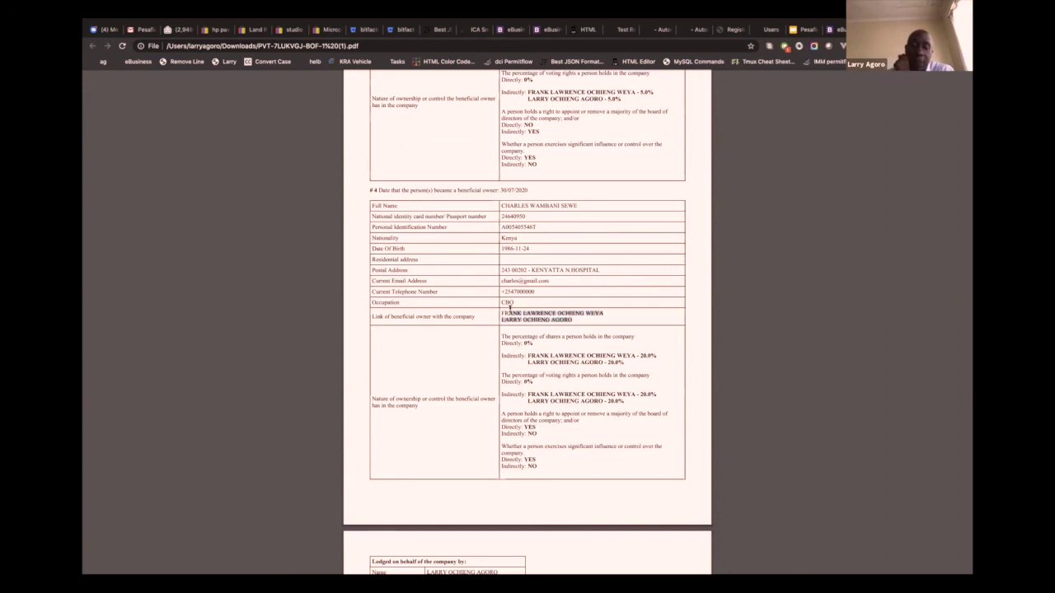
pyautogui.click(553, 355)
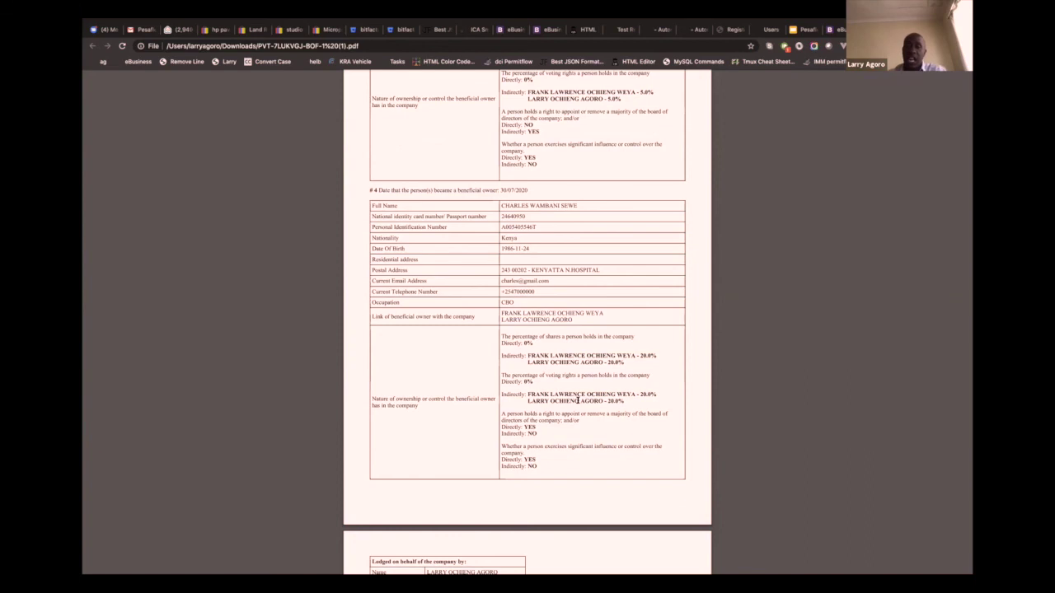
pyautogui.scroll(-1, 578, 400)
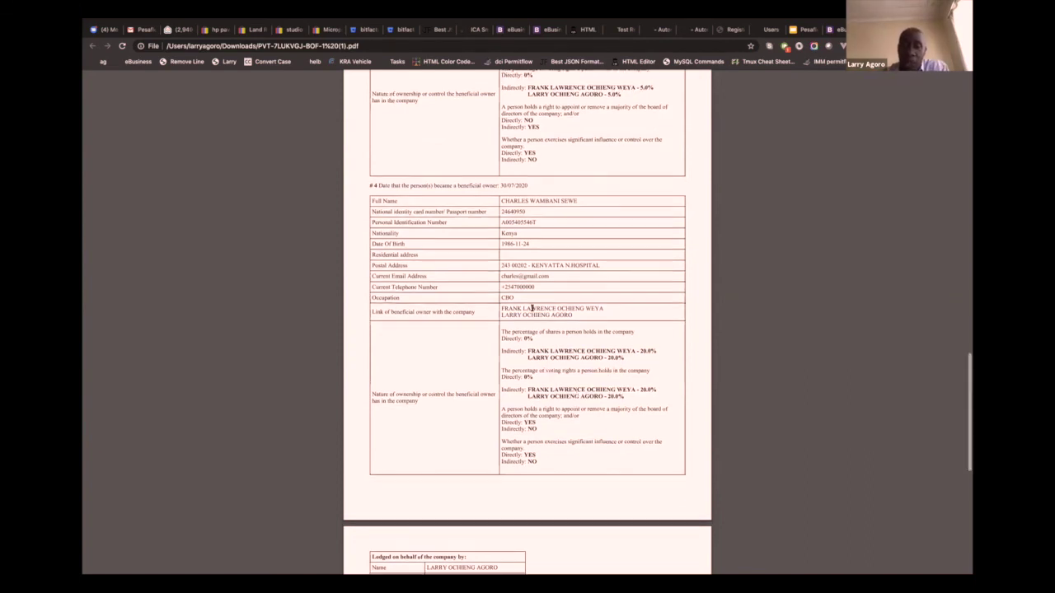
pyautogui.scroll(-5, 531, 309)
pyautogui.scroll(-4, 439, 326)
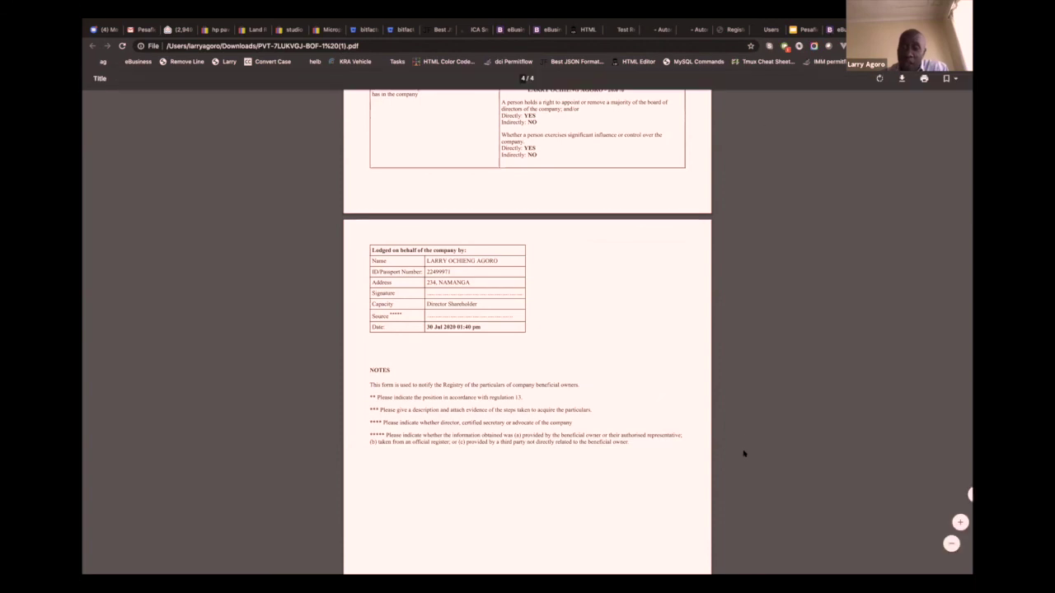
# - Close the BOF-1 form and continue from the application review to the payment page
pyautogui.hotkey('ctrl', 'w')
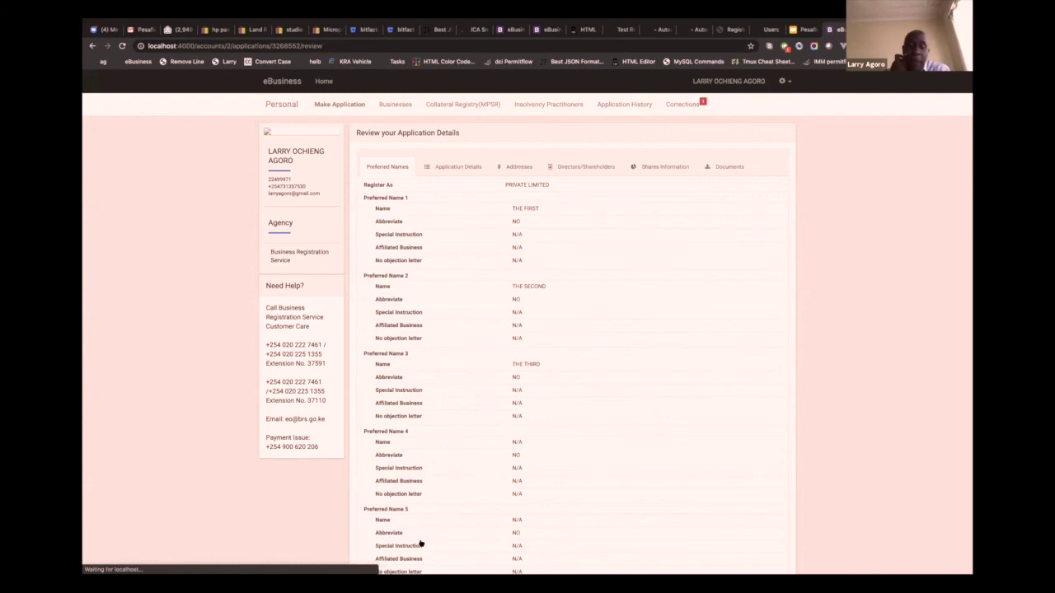
pyautogui.scroll(-2, 419, 541)
pyautogui.click(776, 544)
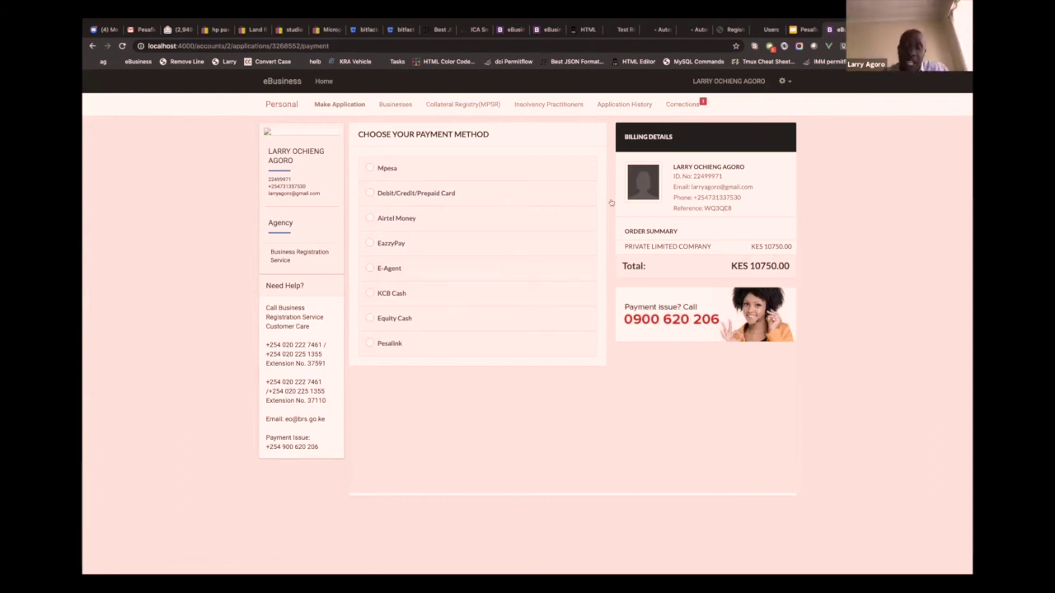
# - Highlight the billing reference and look through the payment methods, including Mpesa, Airtel Money, EazzyPay, E-Agent and KCB Cash
pyautogui.doubleClick(721, 208)
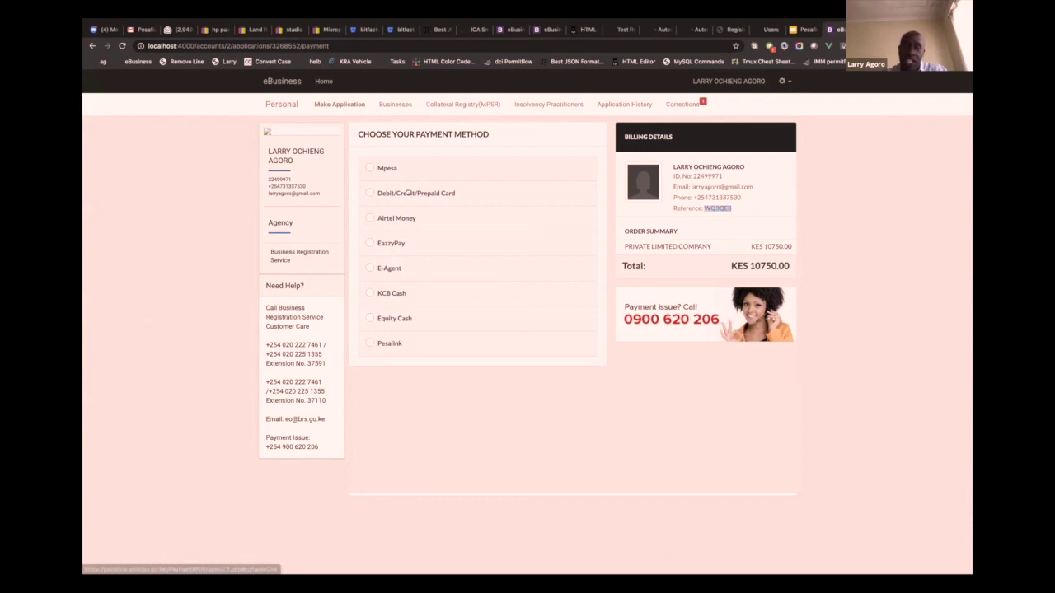
pyautogui.click(409, 218)
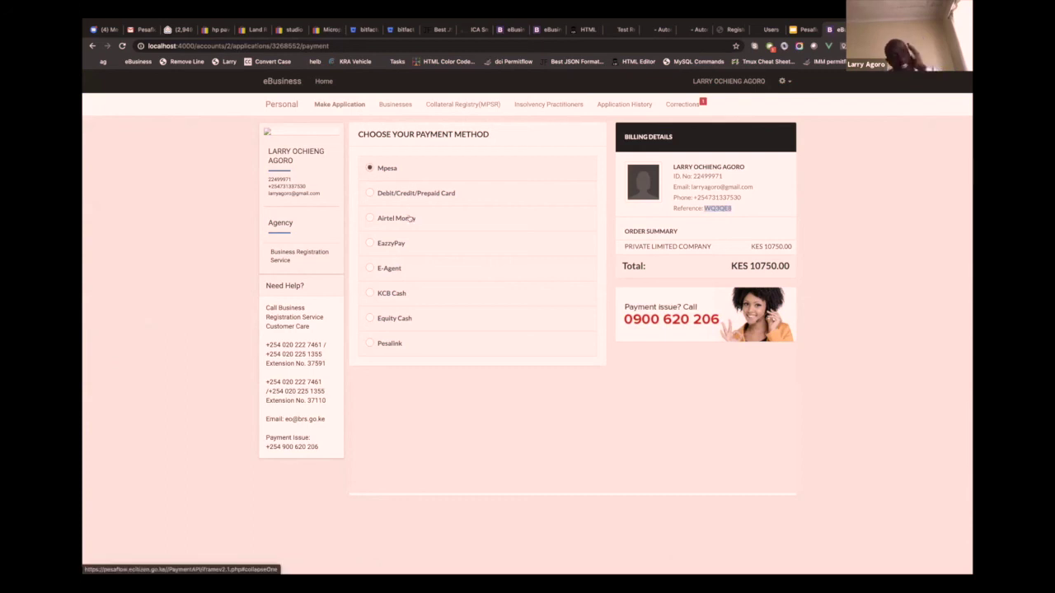
pyautogui.click(404, 246)
pyautogui.click(409, 272)
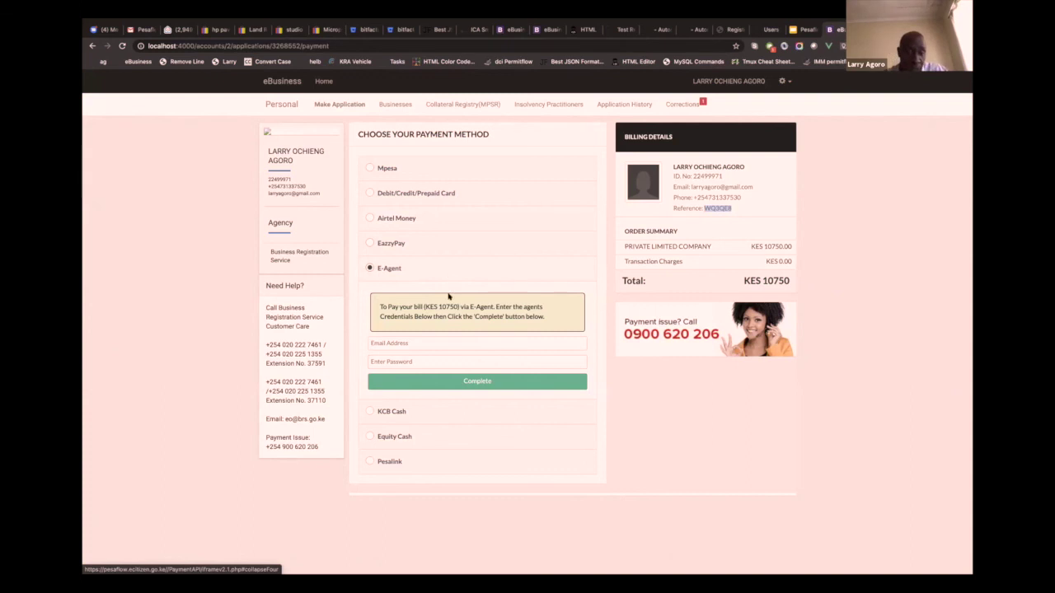
pyautogui.click(415, 271)
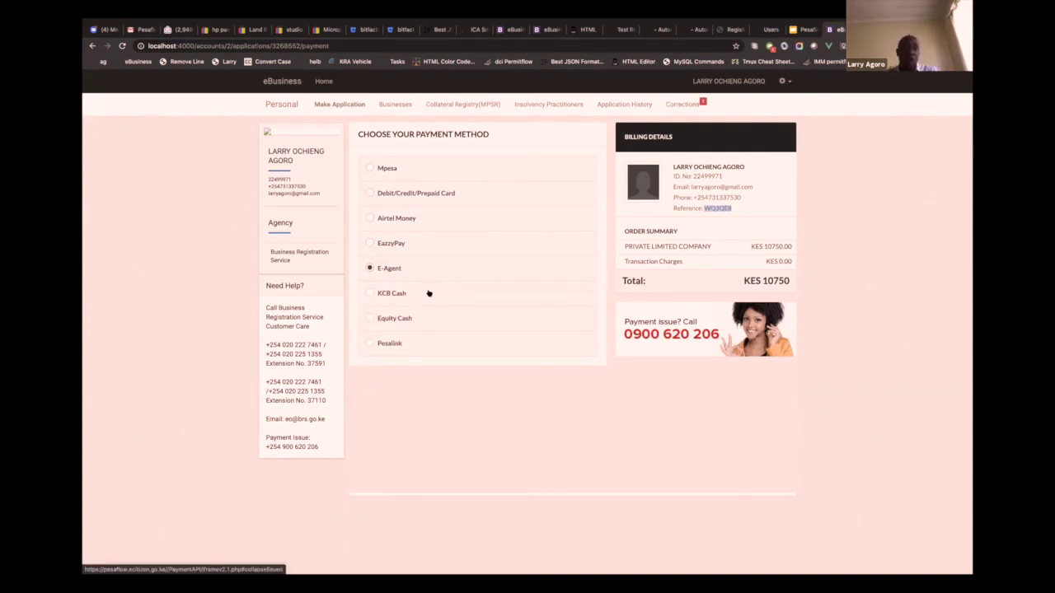
pyautogui.click(426, 294)
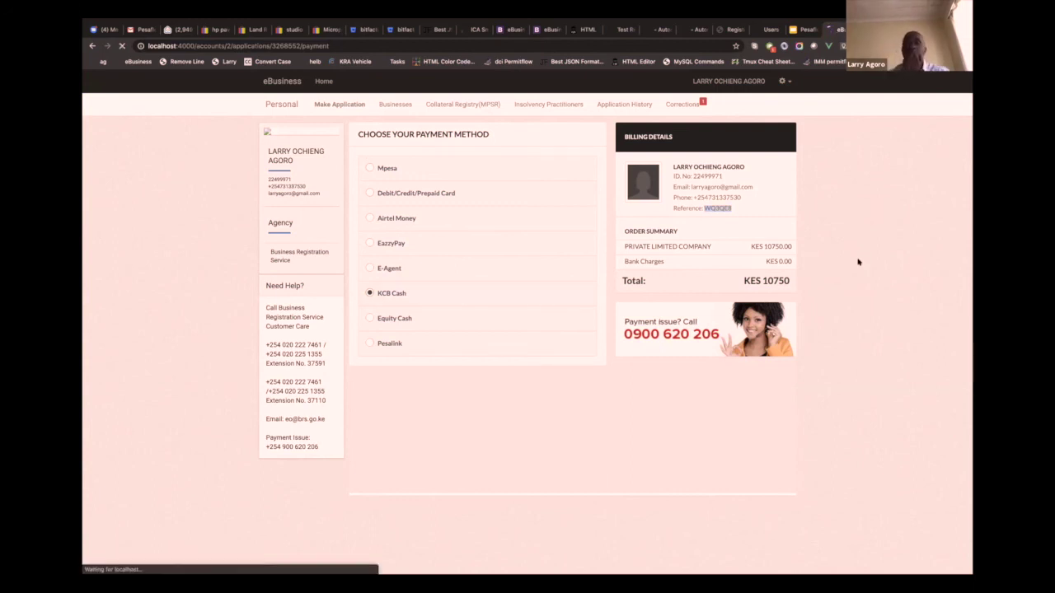
# - Review the submitted application's details from the preferred names down to the Payments section
pyautogui.scroll(-3, 702, 305)
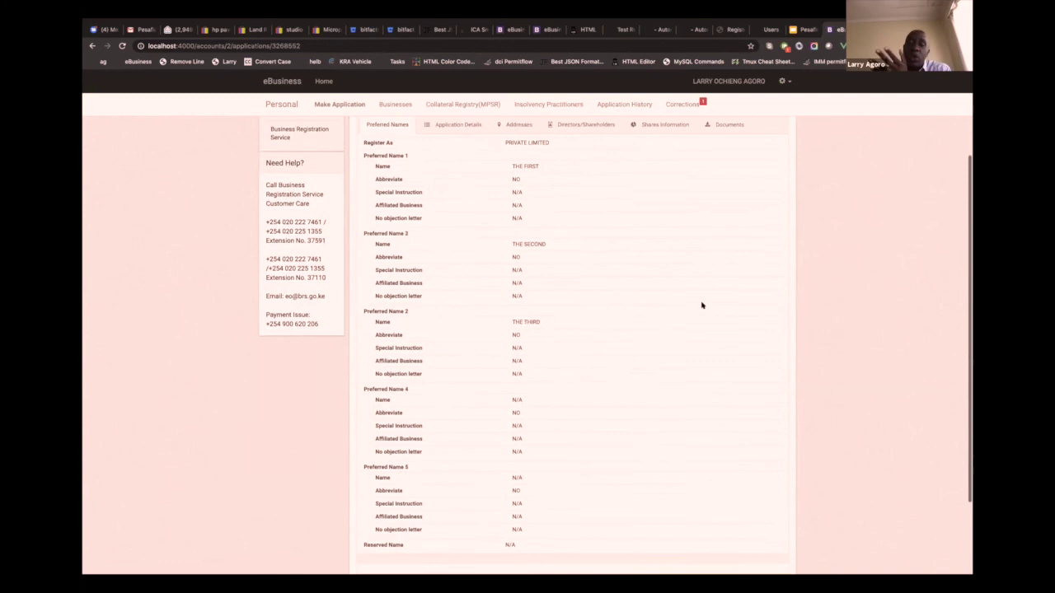
pyautogui.scroll(-2, 702, 305)
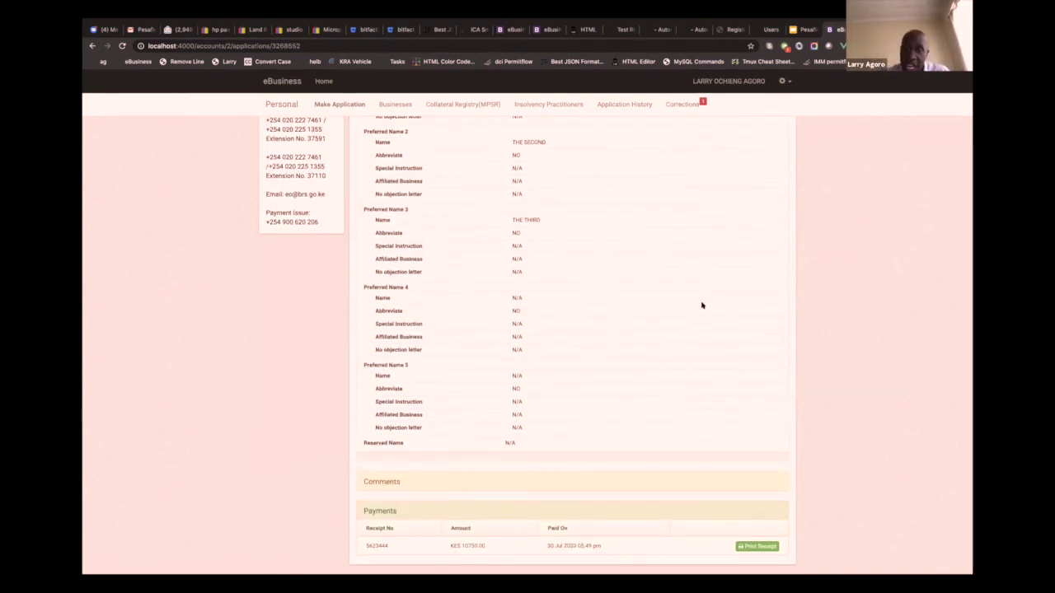
pyautogui.scroll(5, 701, 305)
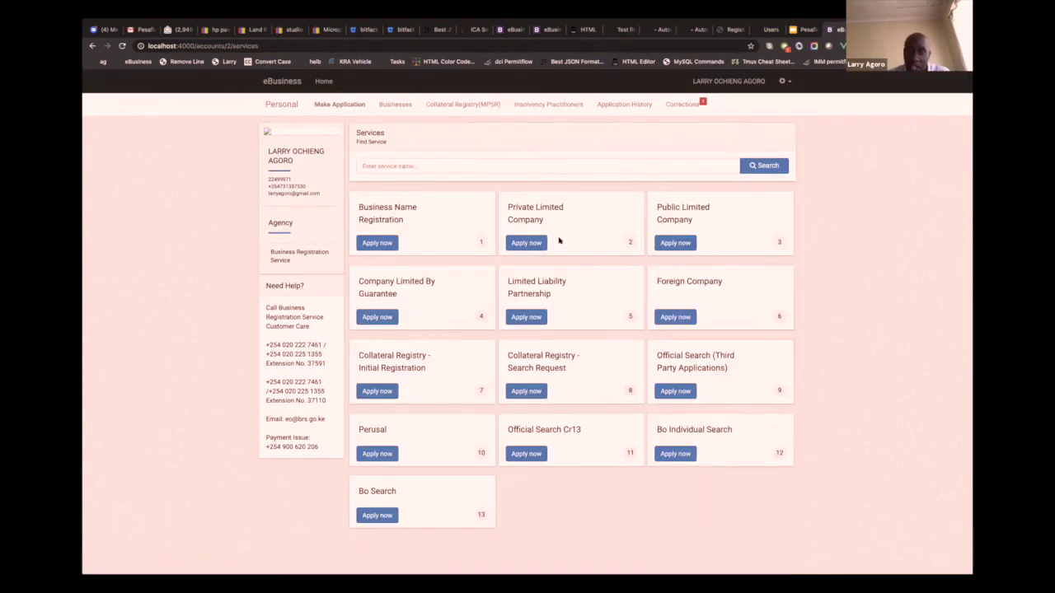
# - Look at the latest individual beneficial owner search in Application History, and open the registered private limited company application for THE BO TWO LIMITED
pyautogui.scroll(-1, 859, 284)
pyautogui.click(752, 250)
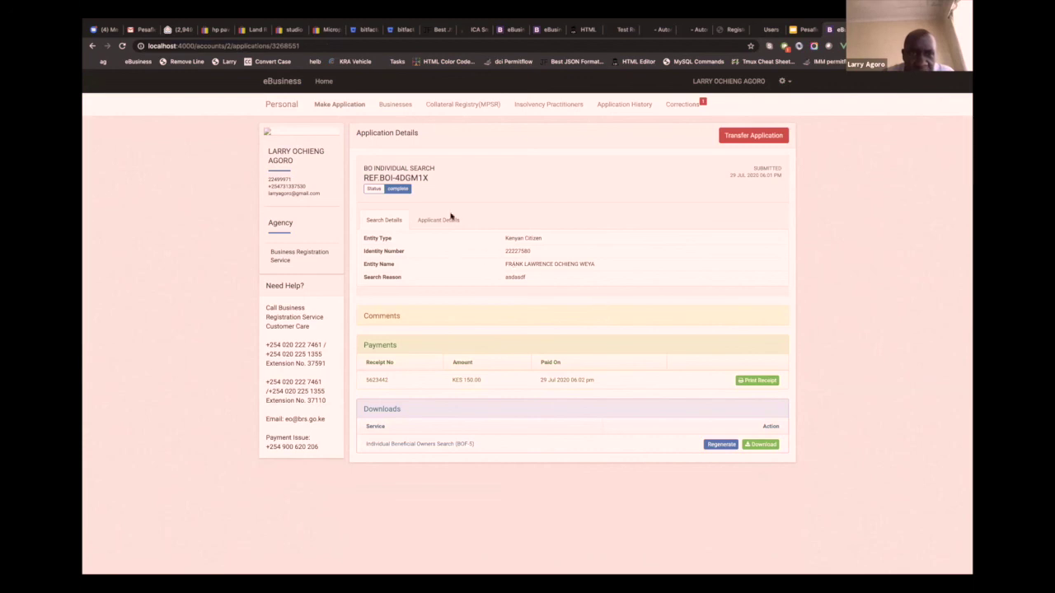
pyautogui.click(572, 105)
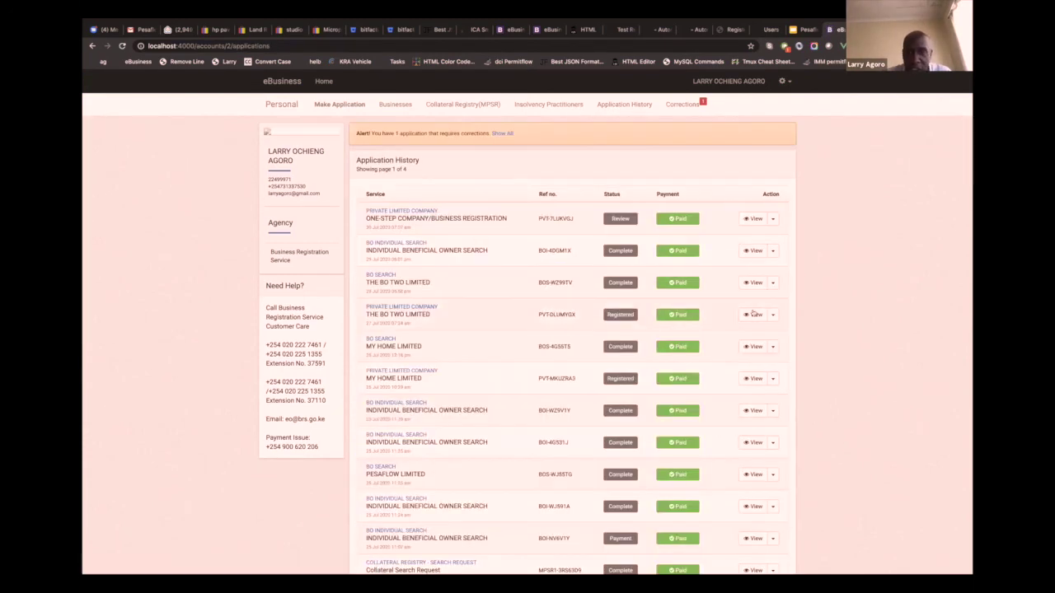
pyautogui.click(749, 311)
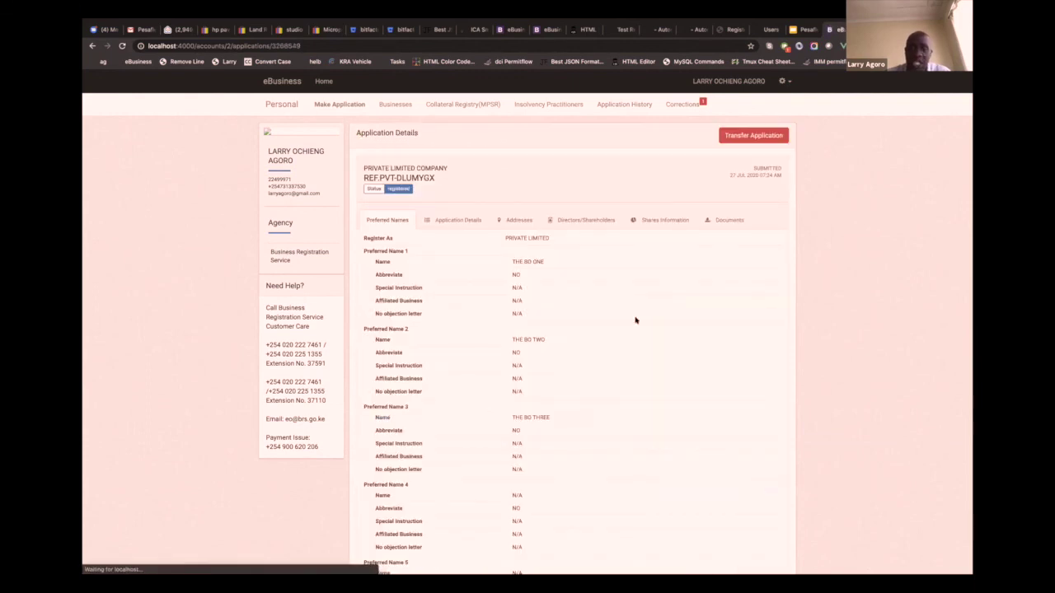
# - Examine the application's Downloads section, highlighting the Company Registration Certificate and Company CR/12 entries
pyautogui.scroll(-8, 635, 320)
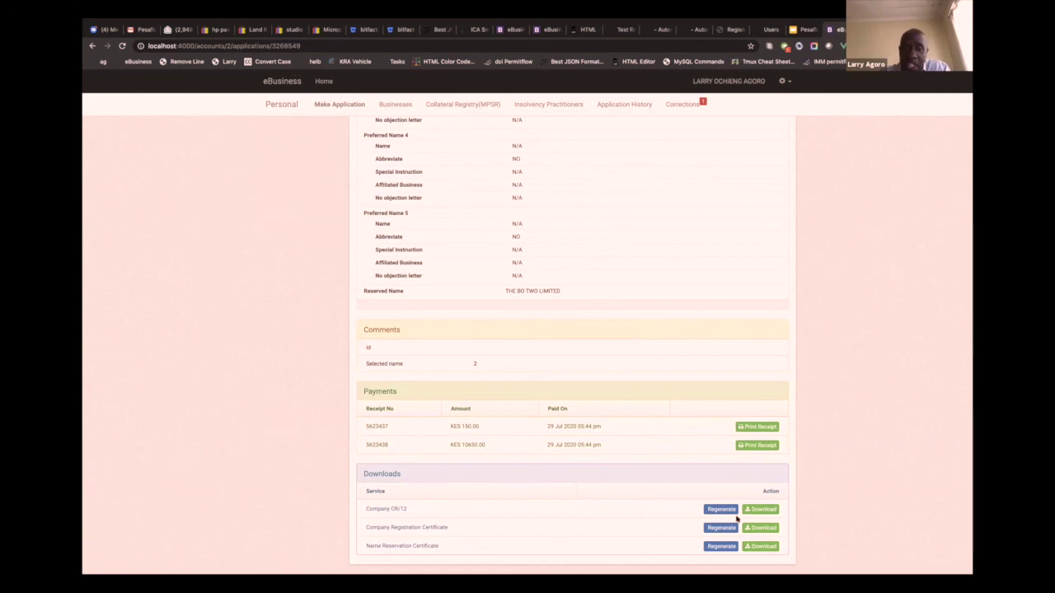
pyautogui.moveTo(439, 547); pyautogui.dragTo(363, 530)
pyautogui.moveTo(449, 509); pyautogui.dragTo(361, 509)
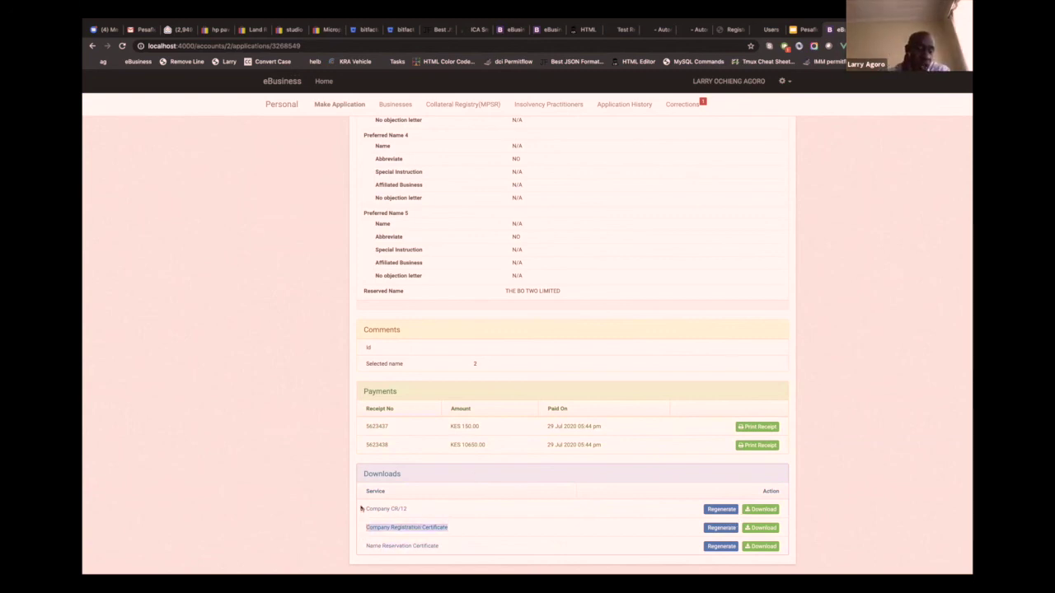
pyautogui.click(480, 559)
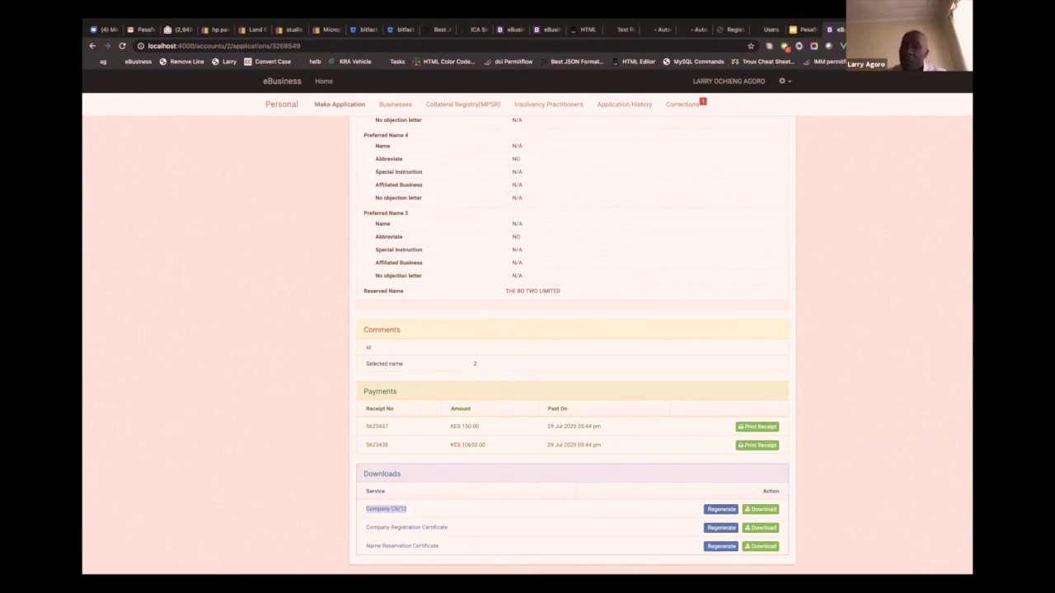
# - Switch to the BO Journey prototype in Figma, check the Scope of the Demo slide in Google Slides, and return to the prototype
pyautogui.hotkey('ctrl', 'Tab')
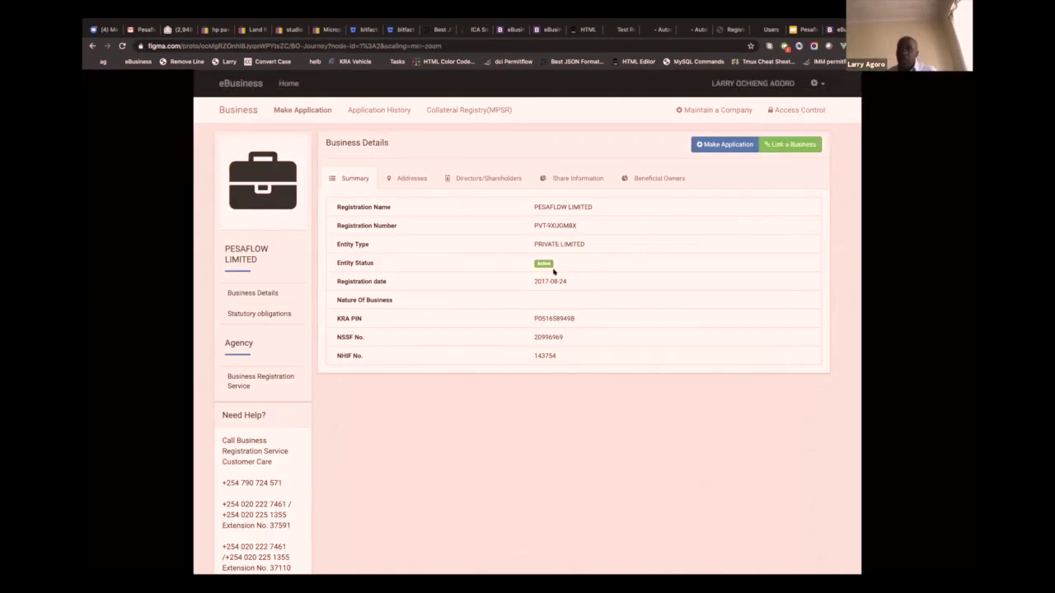
pyautogui.click(805, 31)
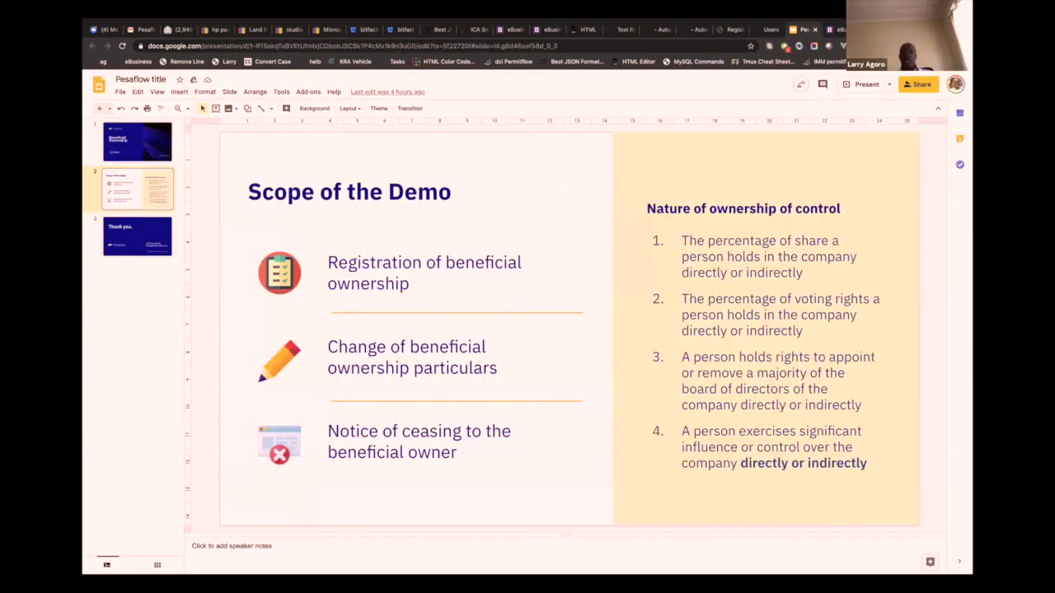
pyautogui.hotkey('ctrl', 'Tab')
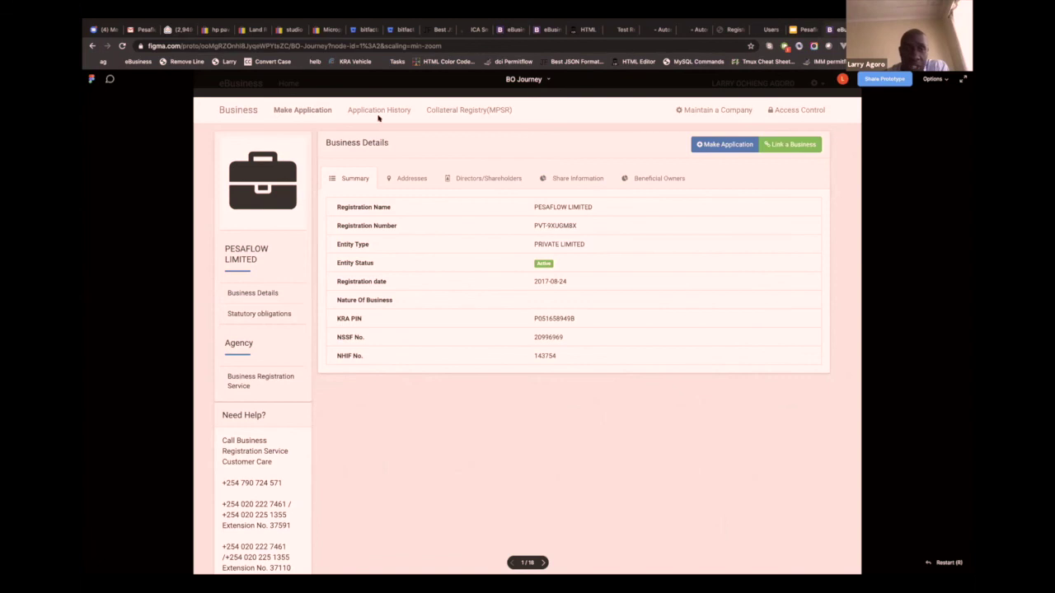
# - Switch back to eBusiness and open the full list of businesses from the home page
pyautogui.hotkey('ctrl', 'Tab')
pyautogui.click(323, 82)
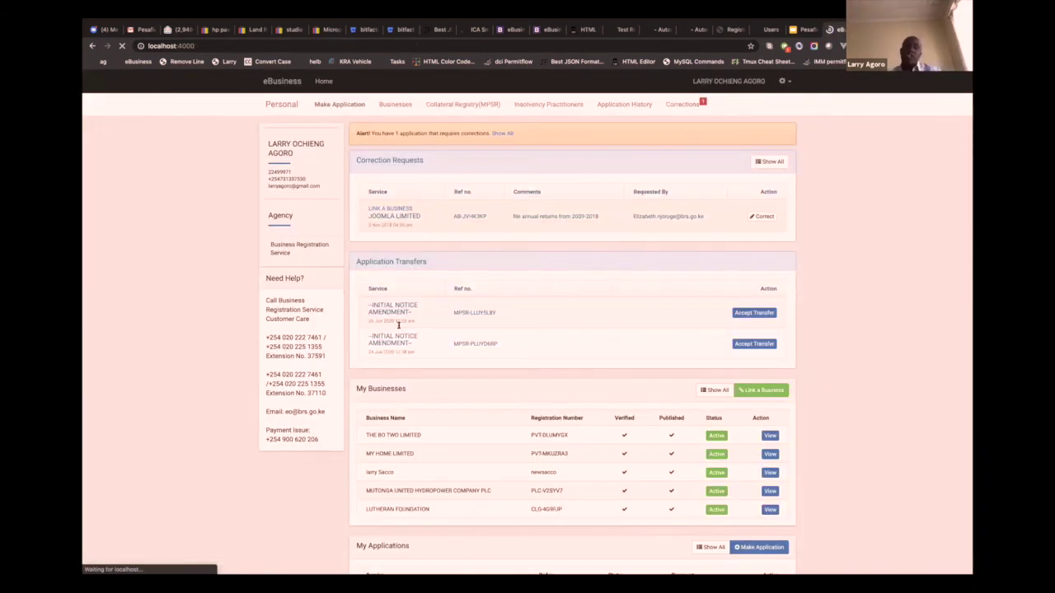
pyautogui.scroll(-1, 494, 338)
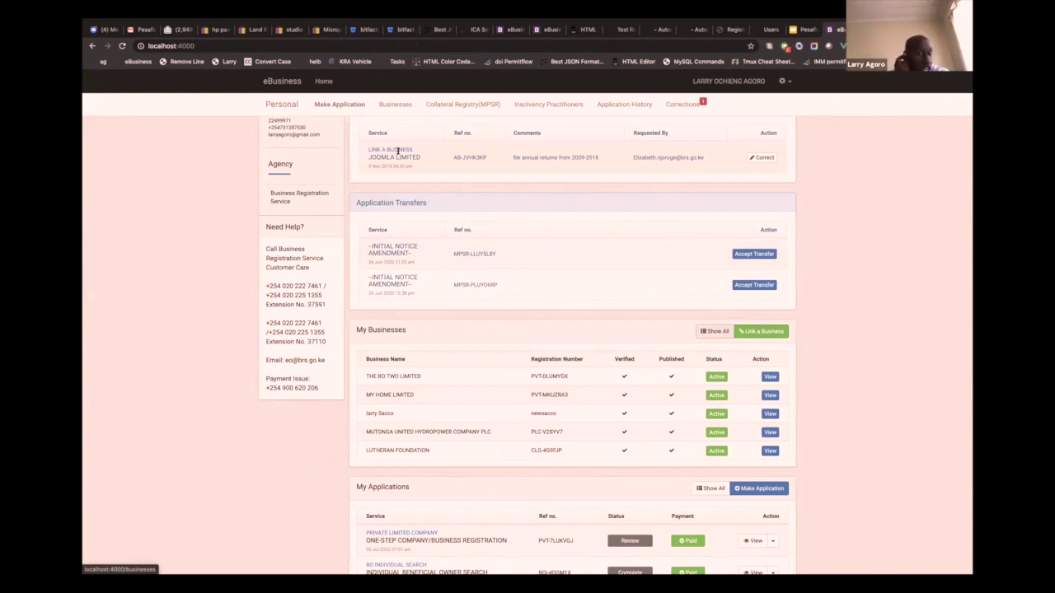
pyautogui.click(689, 394)
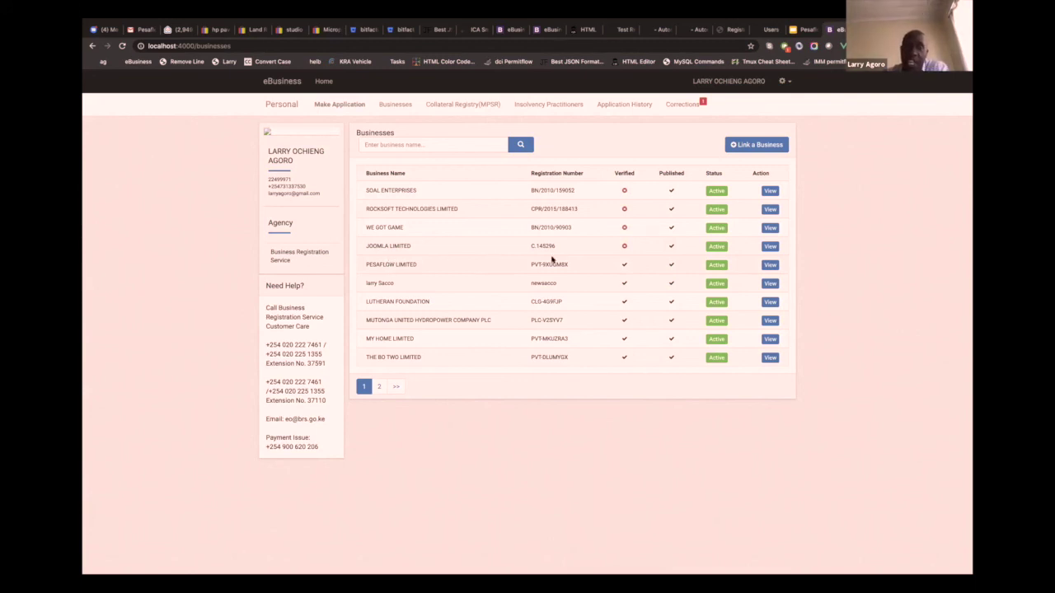
# - Open the PESAFLOW LIMITED record, and switch to the company's Business Details screen in the BO Journey prototype in Figma
pyautogui.click(769, 265)
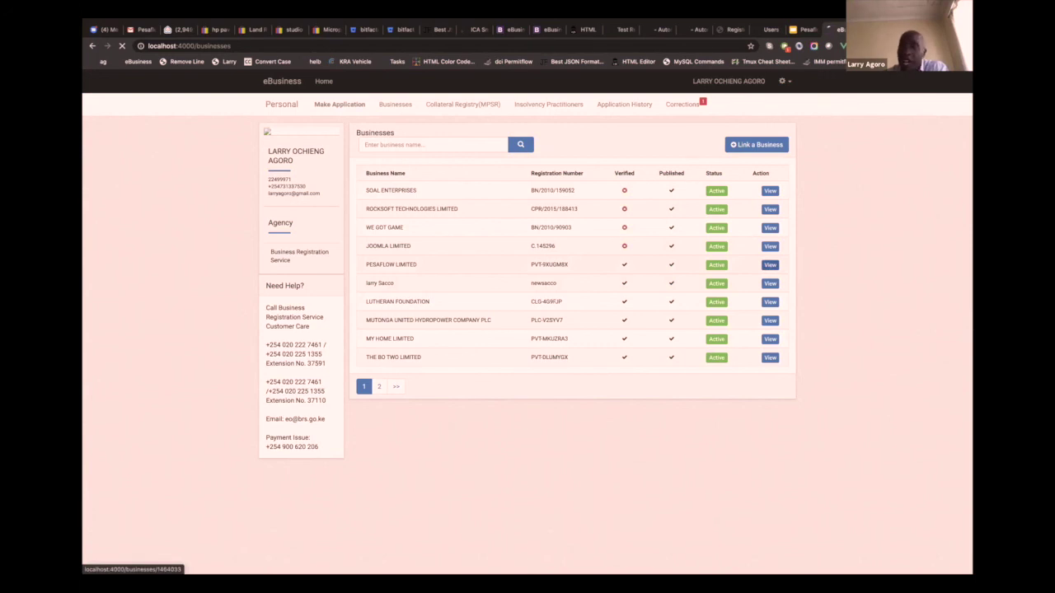
pyautogui.hotkey('ctrl', 'shift', 'Tab')
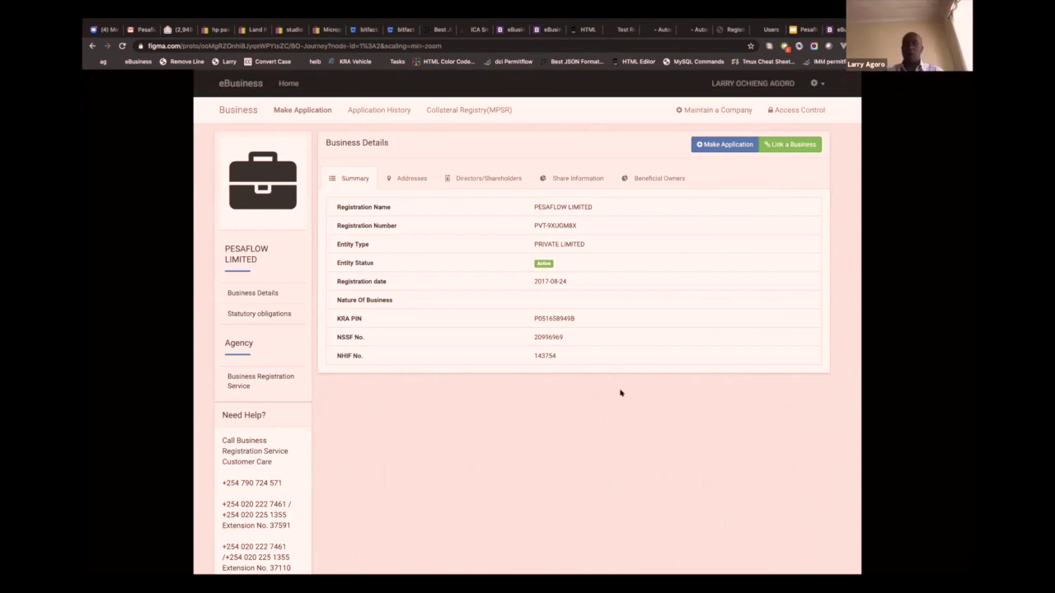
pyautogui.scroll(-1, 621, 394)
pyautogui.scroll(1, 621, 391)
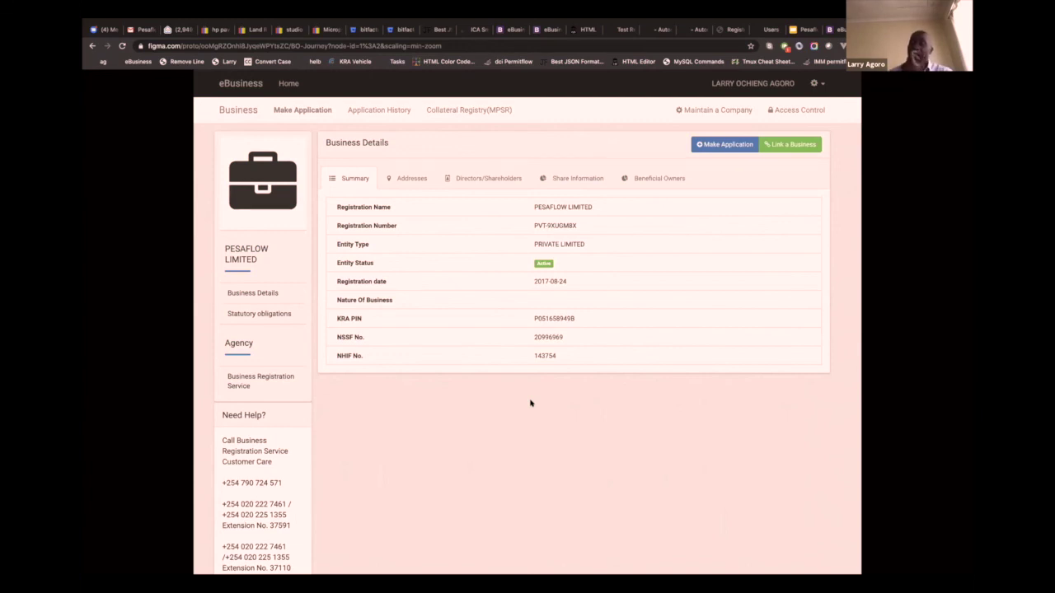
# - Advance the prototype through the redesigned Business Details and Beneficial Owners screens to the Change of Officials (Companies) application
pyautogui.press('Right')
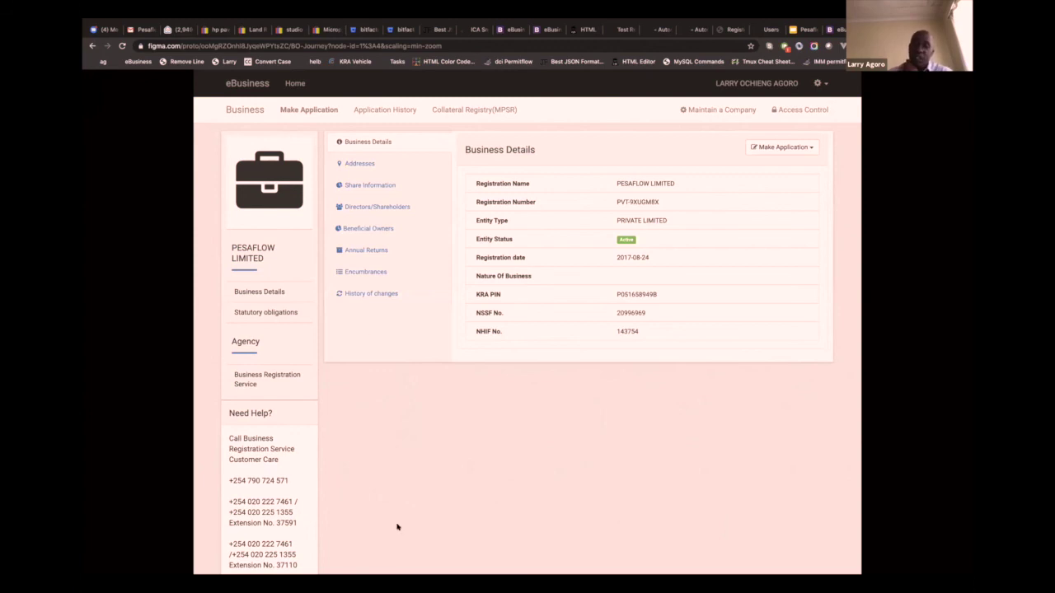
pyautogui.press('Right')
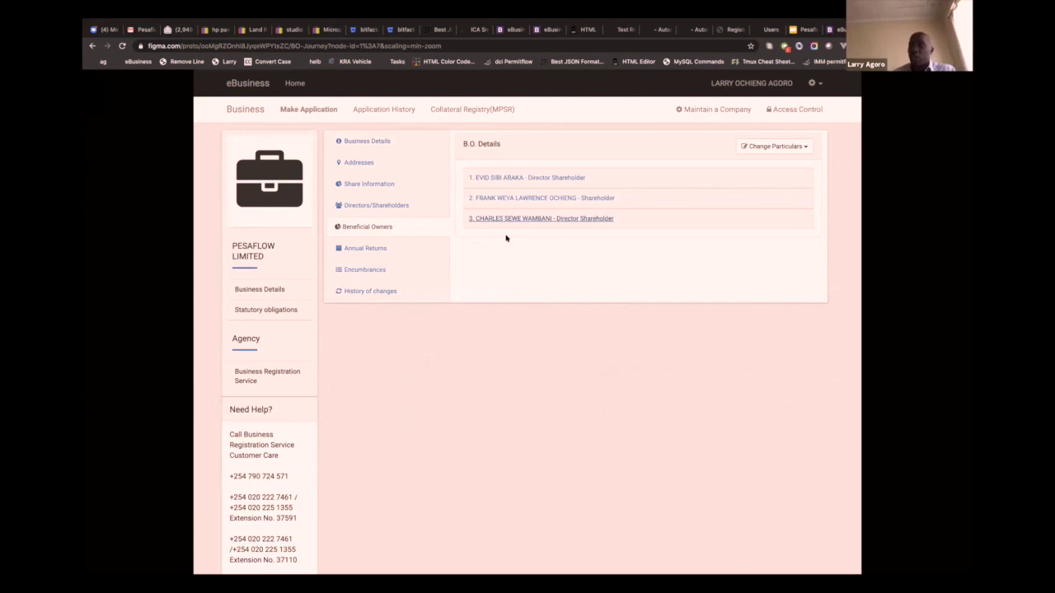
pyautogui.click(762, 147)
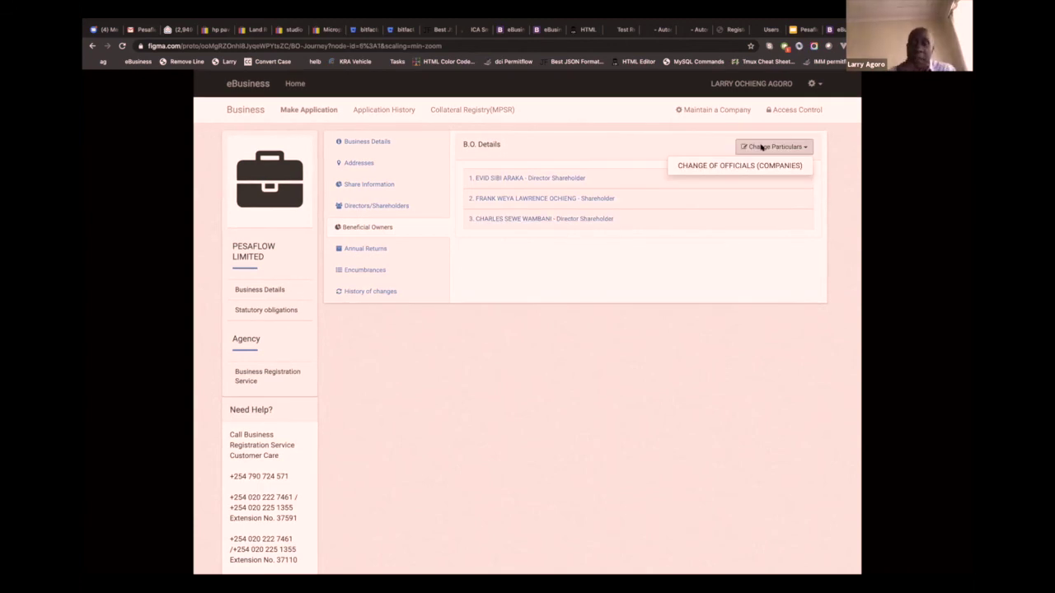
pyautogui.click(762, 146)
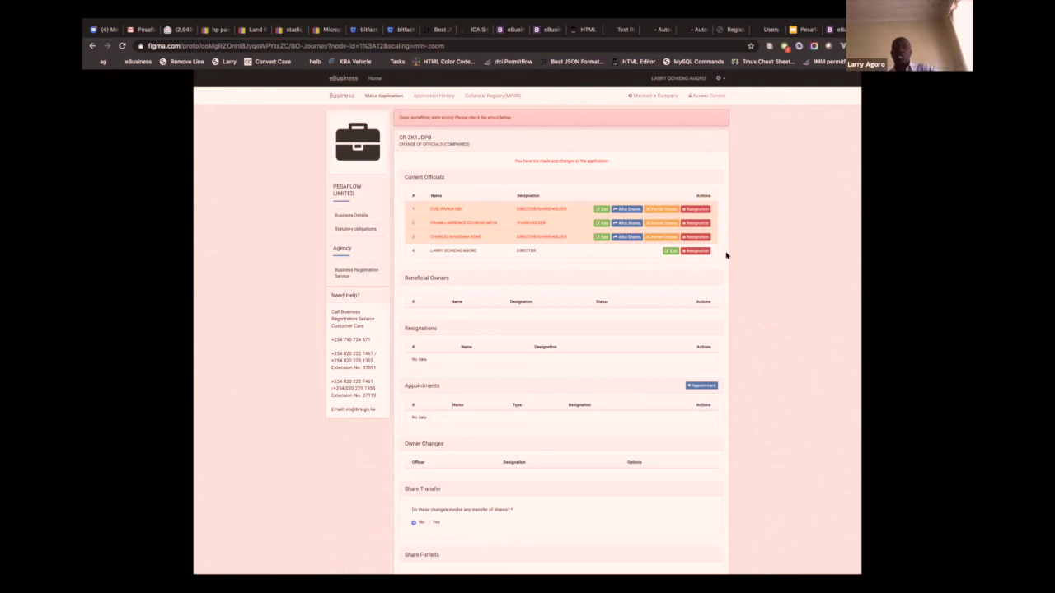
# - Examine the current officials, and advance to the Update Official form filled with 30% total voting rights and 20 for directly owned voting rights and shares
pyautogui.scroll(-1, 727, 256)
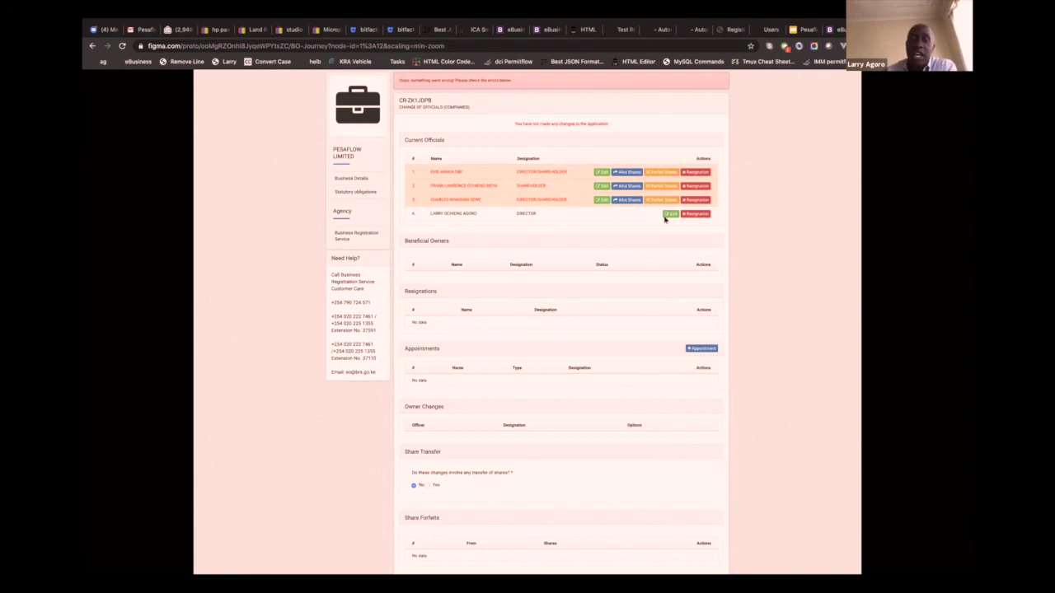
pyautogui.click(705, 174)
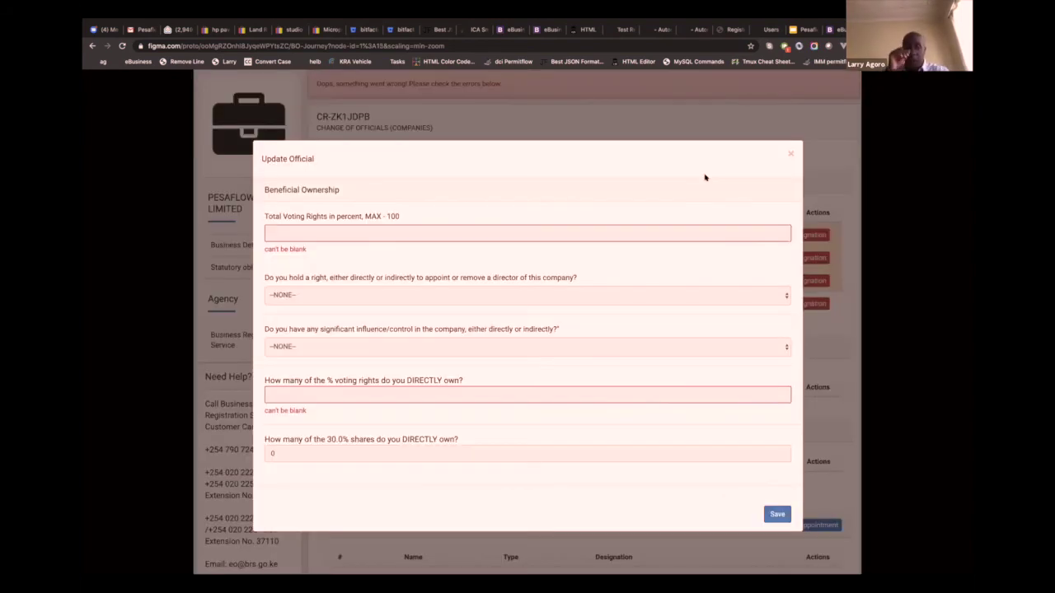
pyautogui.click(351, 240)
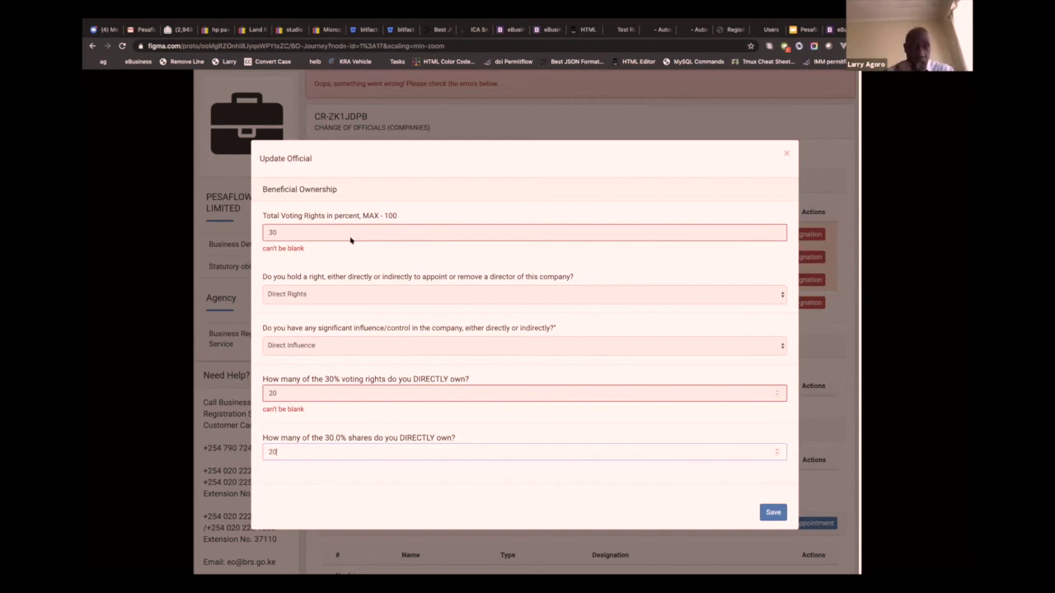
# - Examine the Appointment form for a Kenyan citizen beneficial owner, from identity and address details to indirect shares and indirect voting rights
pyautogui.press('Right')
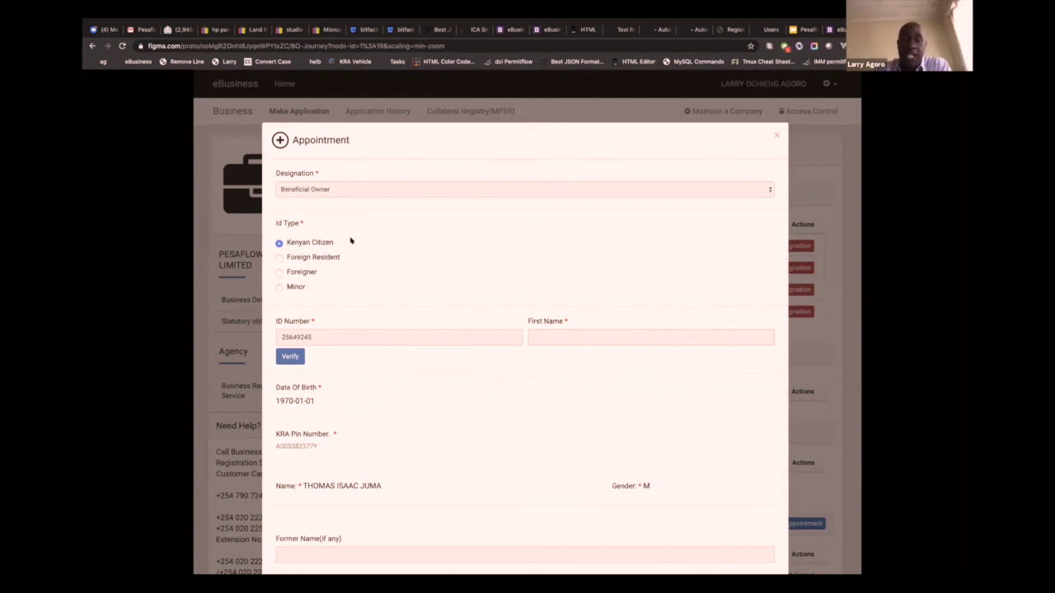
pyautogui.scroll(-1, 350, 240)
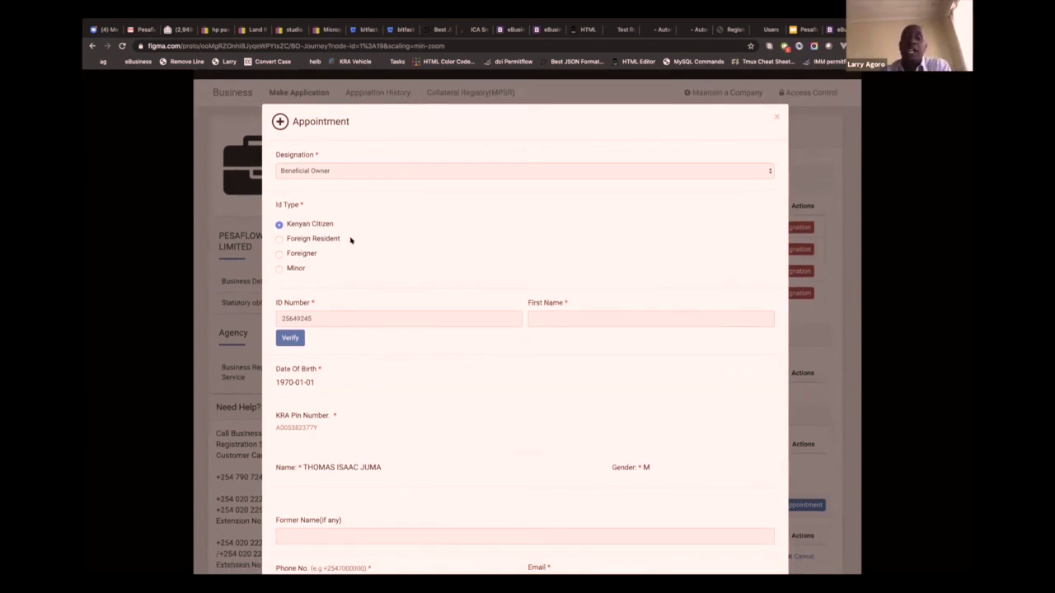
pyautogui.scroll(-3, 350, 240)
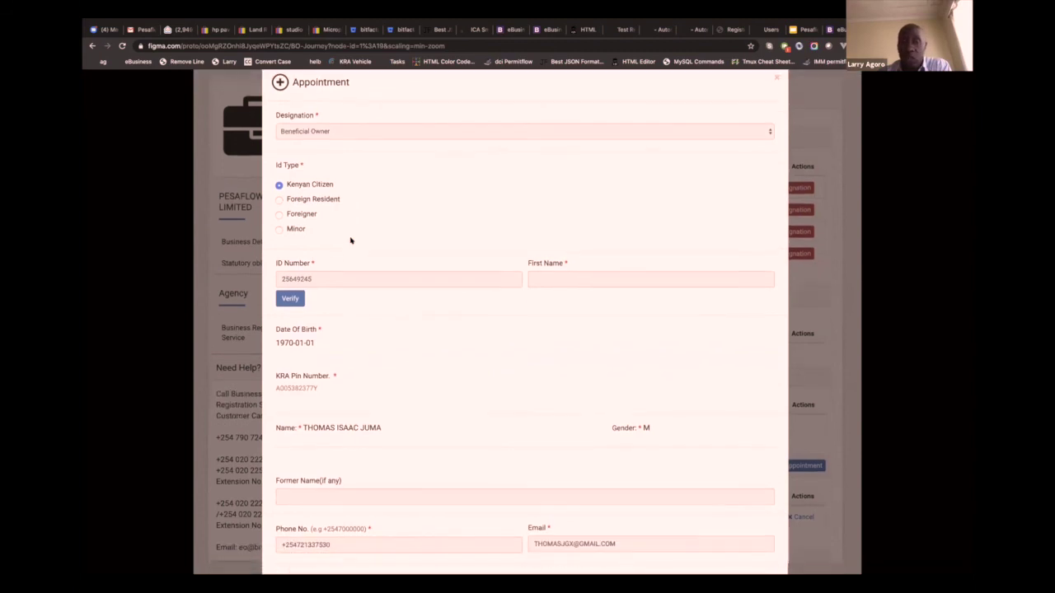
pyautogui.scroll(1, 350, 239)
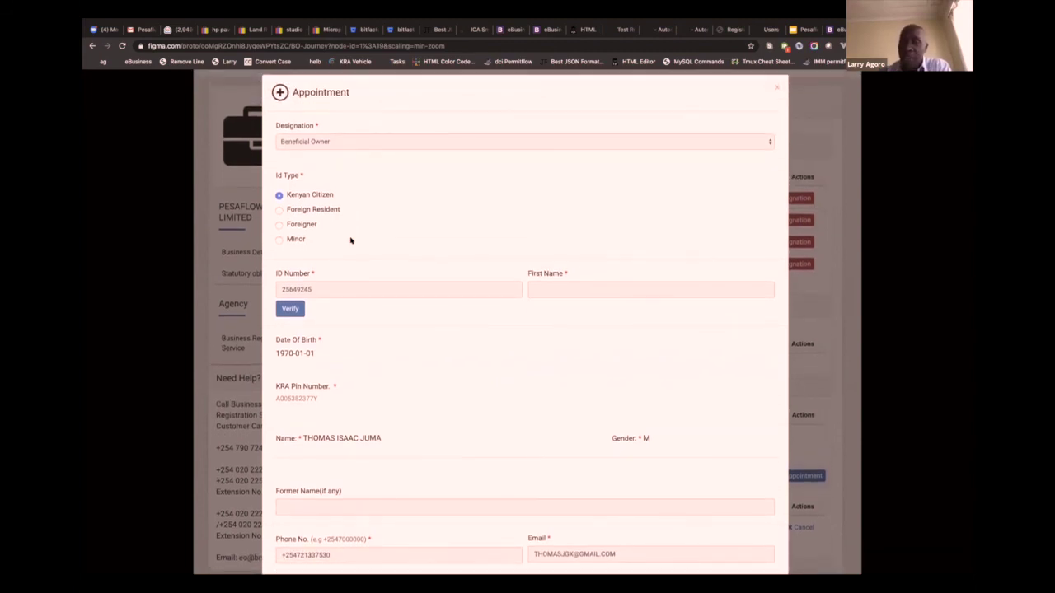
pyautogui.scroll(-1, 350, 240)
pyautogui.scroll(-12, 350, 239)
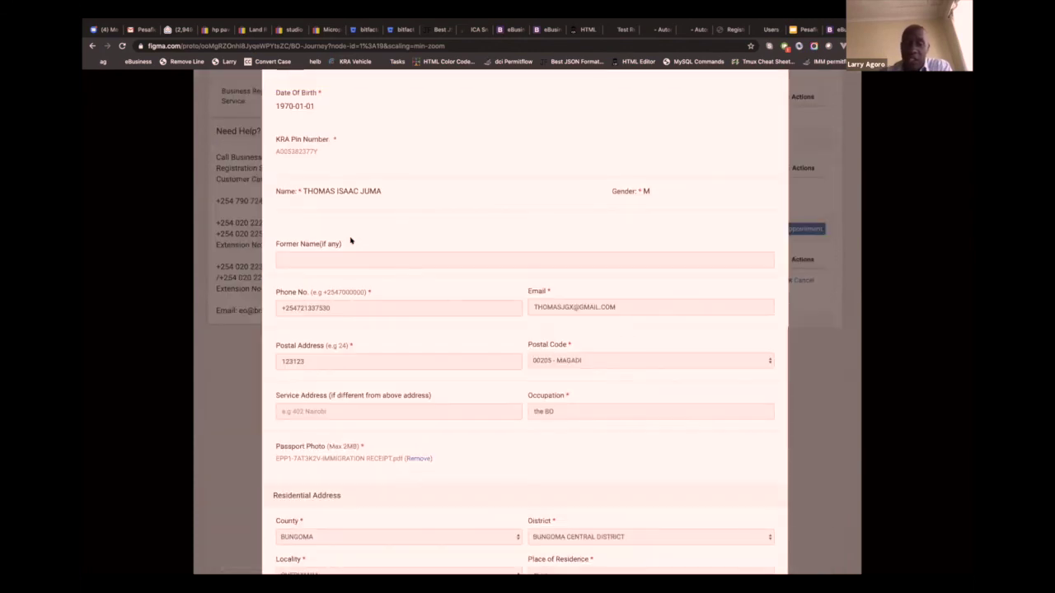
pyautogui.scroll(-1, 421, 267)
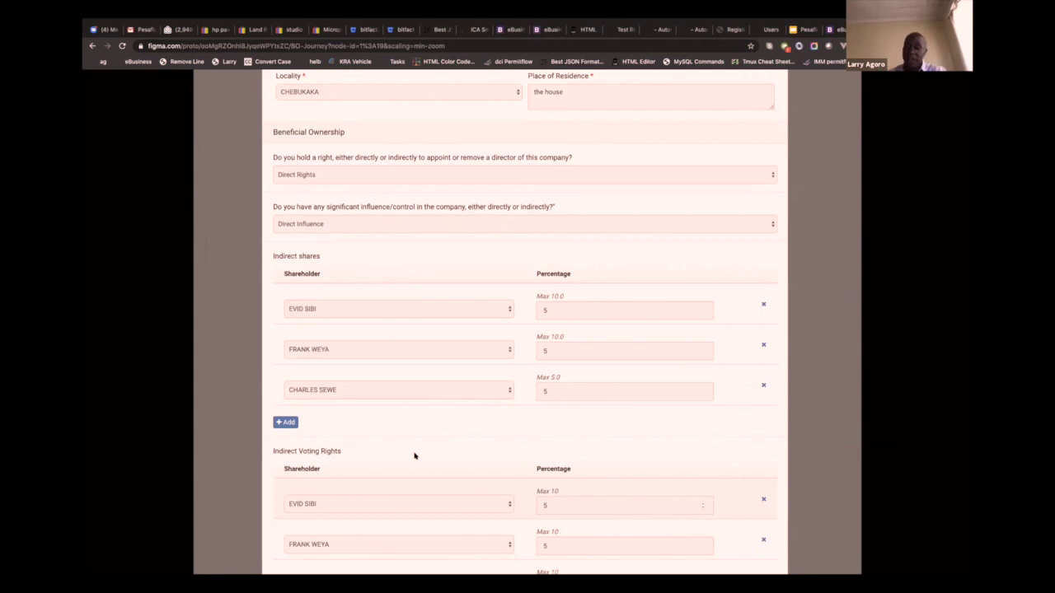
pyautogui.scroll(-2, 414, 456)
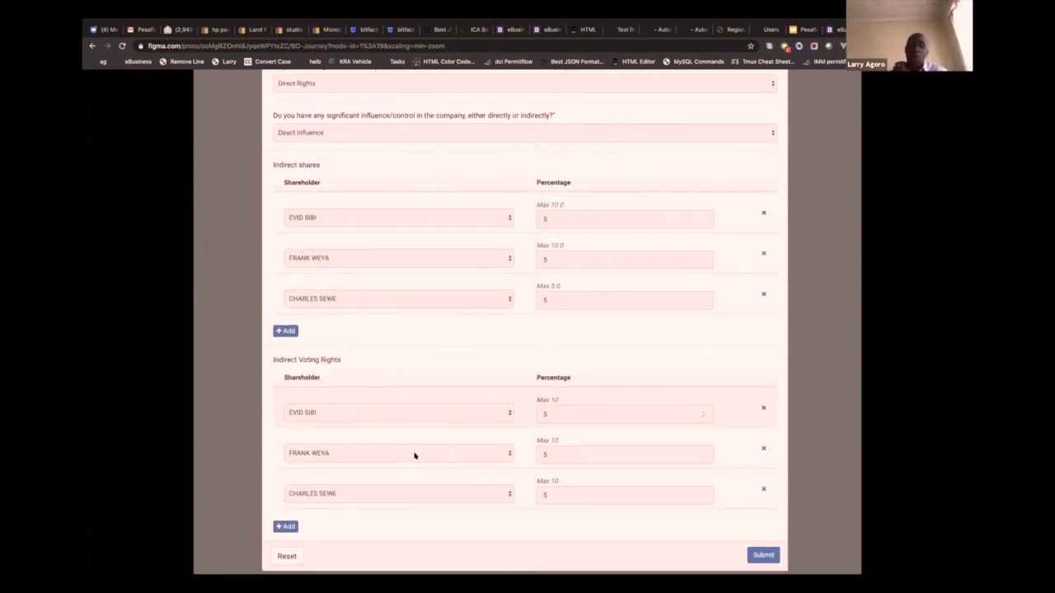
# - Walk through the Change of Officials application's owner changes, signed form uploads, B.O Changes review and payment methods to its submission
pyautogui.click(415, 456)
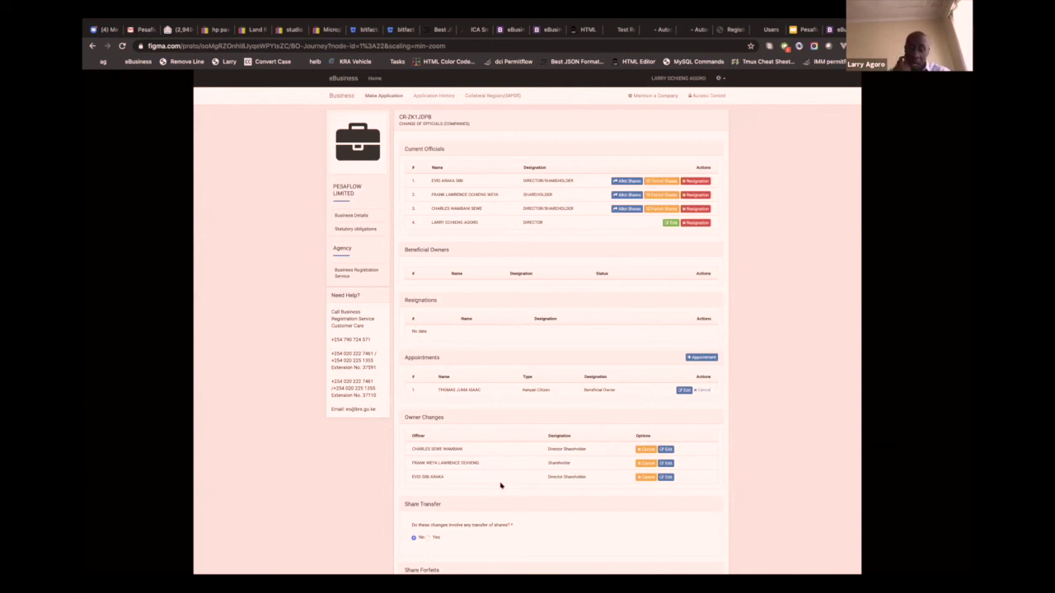
pyautogui.press('Right')
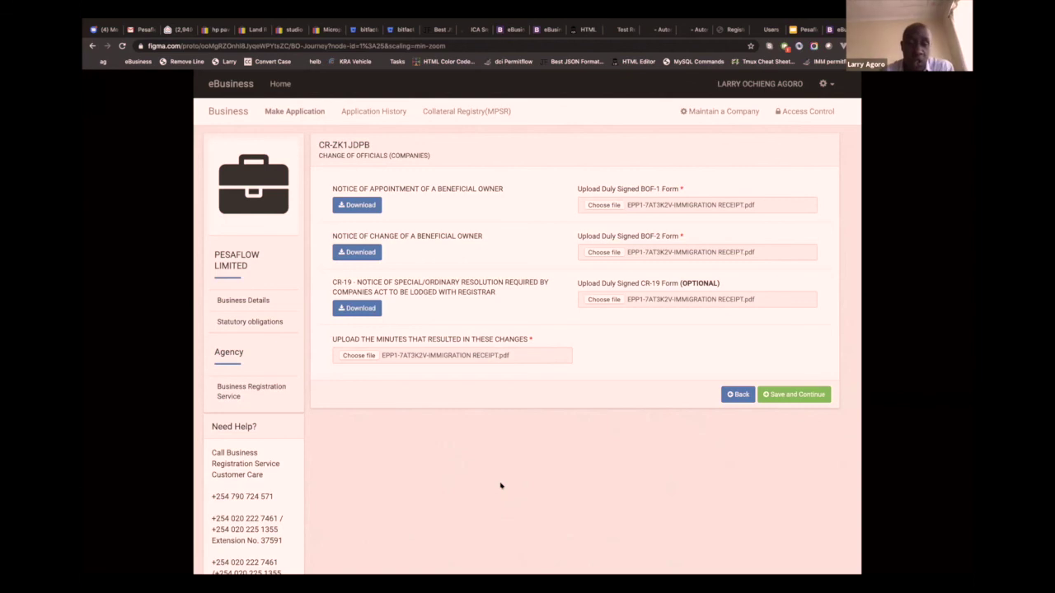
pyautogui.press('Right')
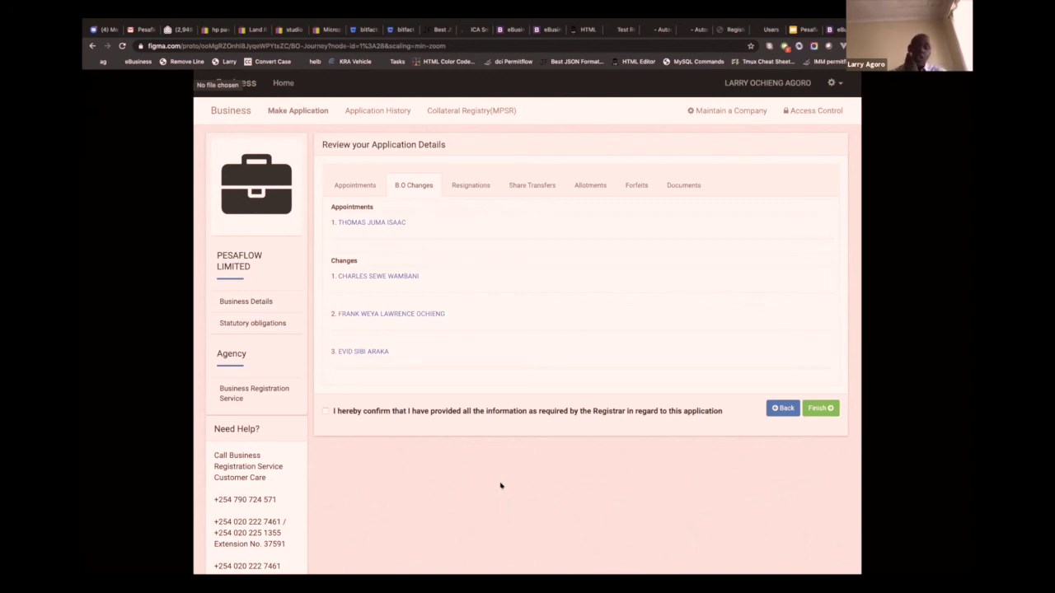
pyautogui.press('Right')
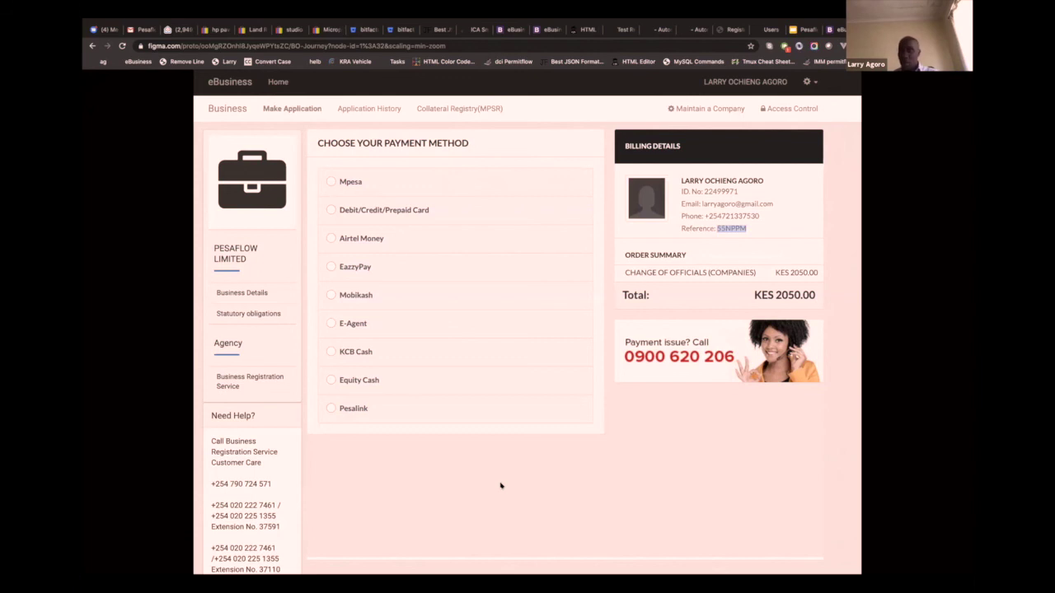
pyautogui.click(500, 486)
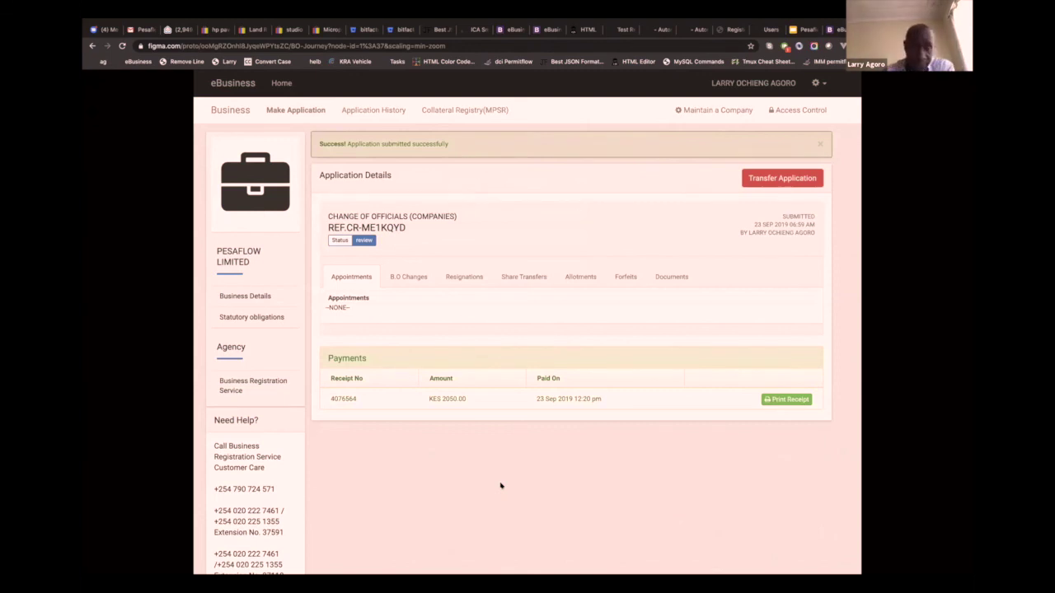
# - Compare the submitted application's review and processed stages, and advance to the company's updated Beneficial Owners list
pyautogui.click(500, 485)
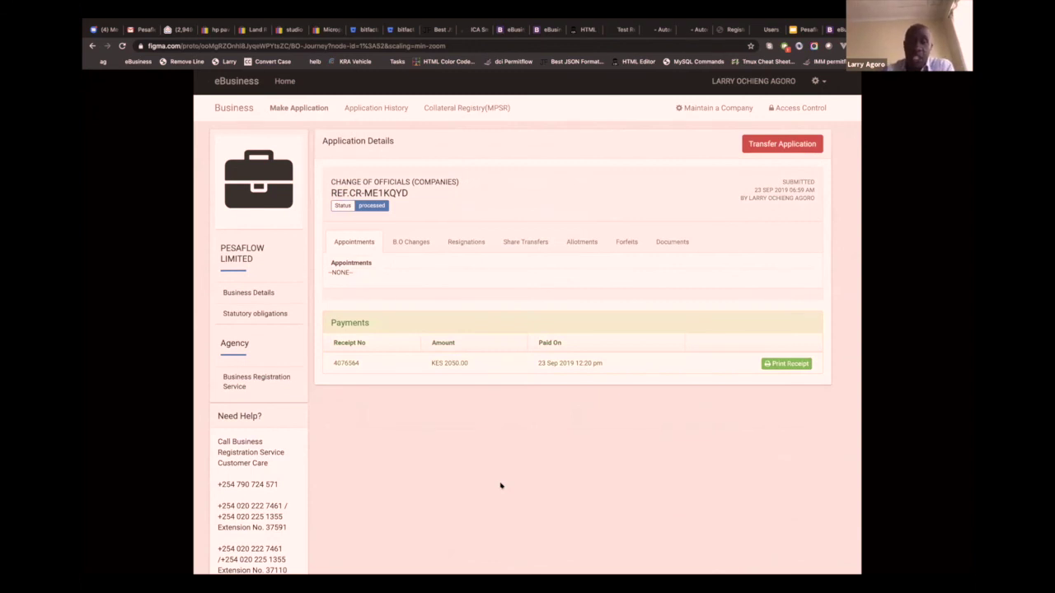
pyautogui.click(501, 485)
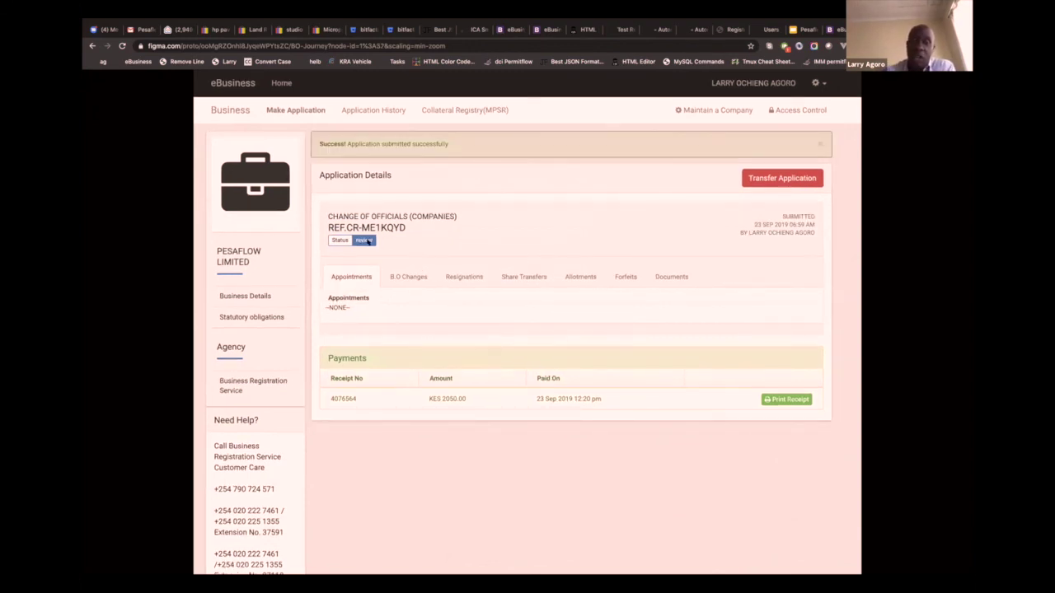
pyautogui.click(368, 240)
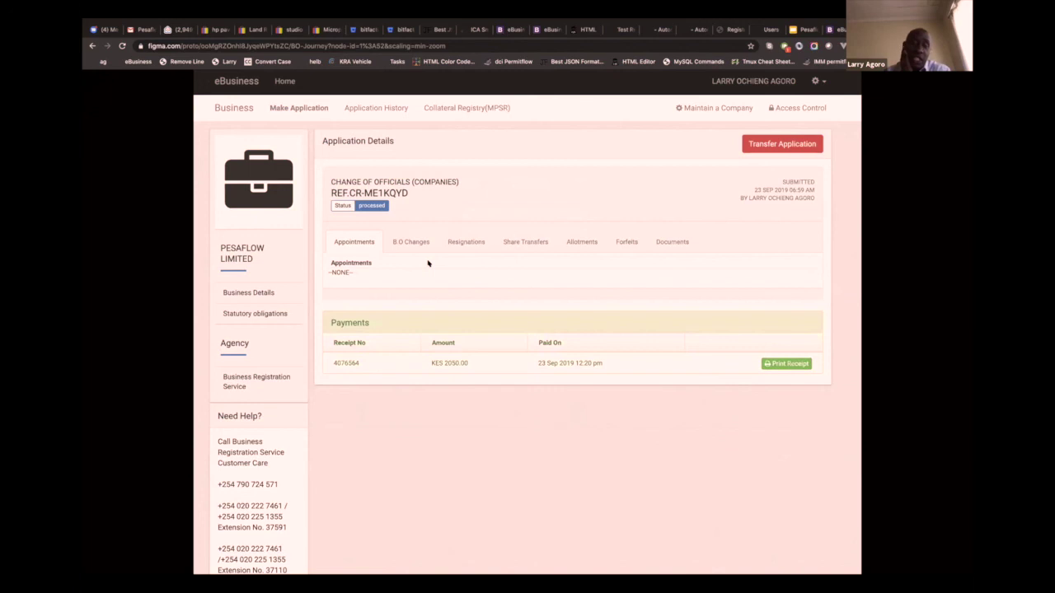
pyautogui.click(428, 227)
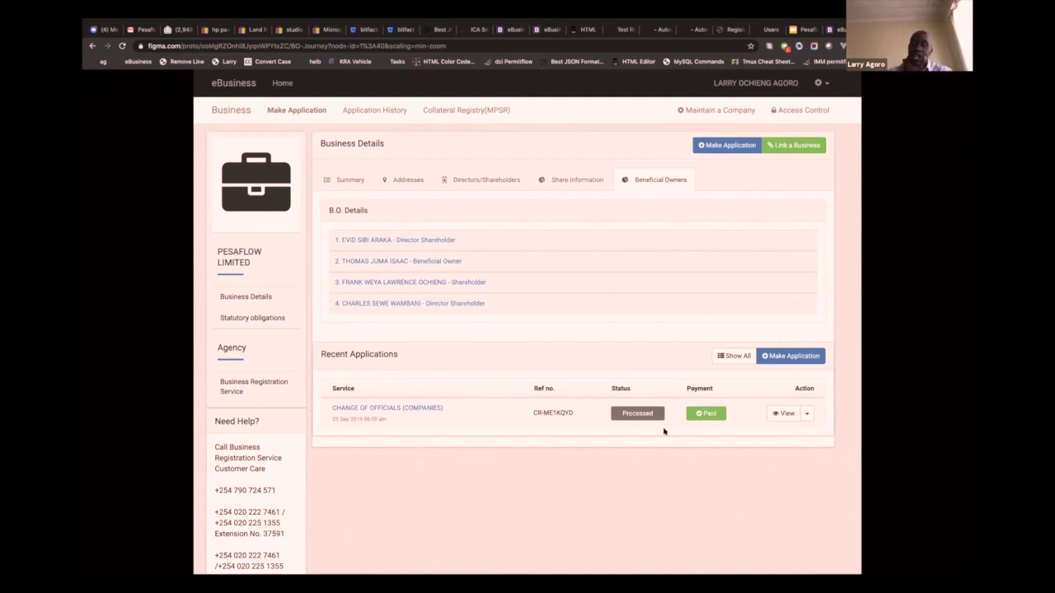
# - Examine each owner's expanded Beneficial Ownership details, including direct and indirect shares and voting rights, and advance to the following prototype screen
pyautogui.click(645, 313)
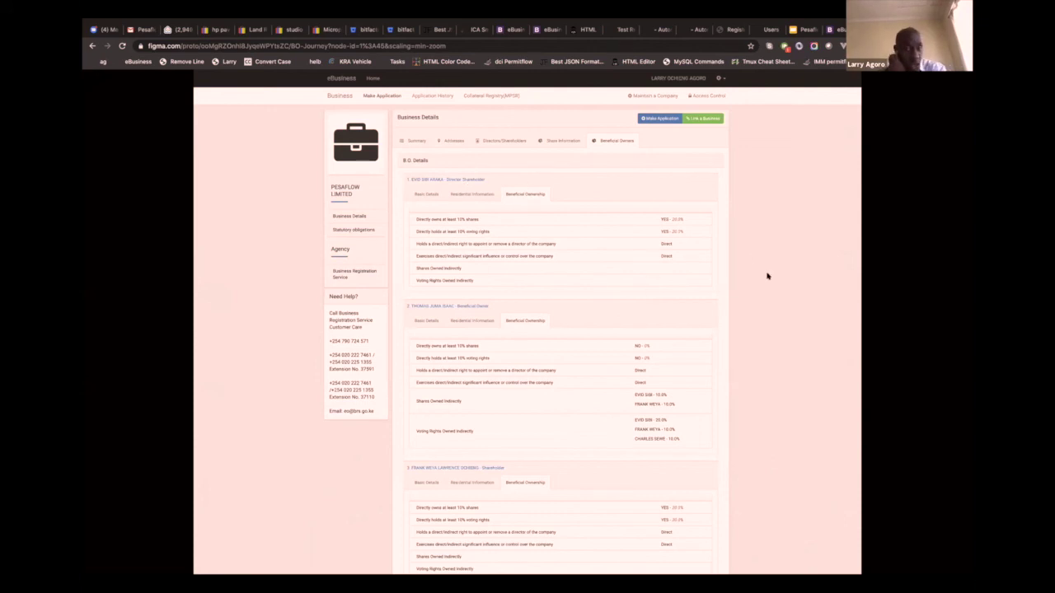
pyautogui.scroll(-1, 694, 282)
pyautogui.scroll(-3, 577, 248)
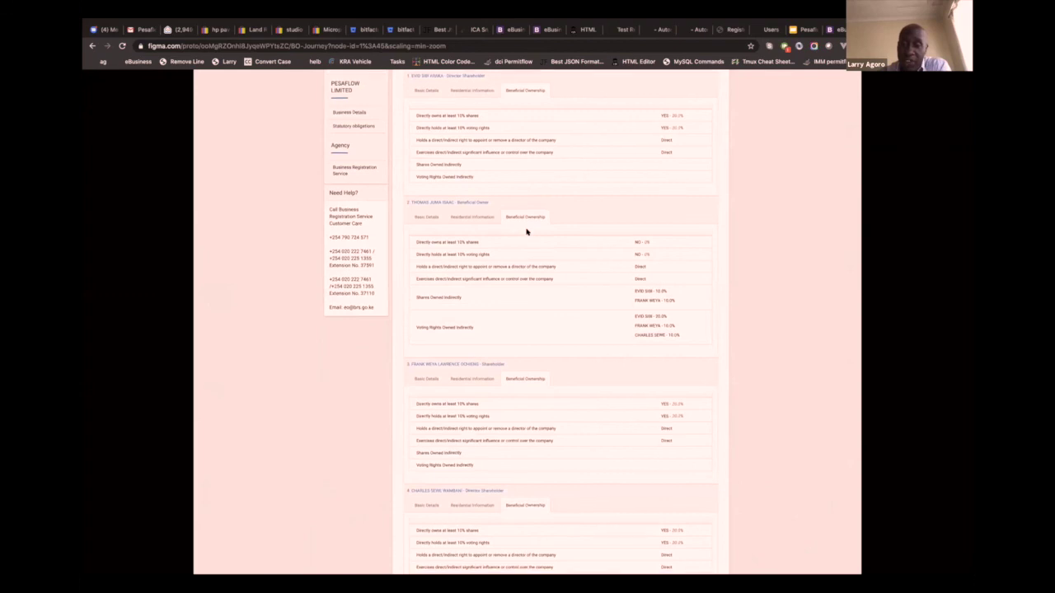
pyautogui.scroll(-1, 649, 289)
pyautogui.scroll(-2, 647, 288)
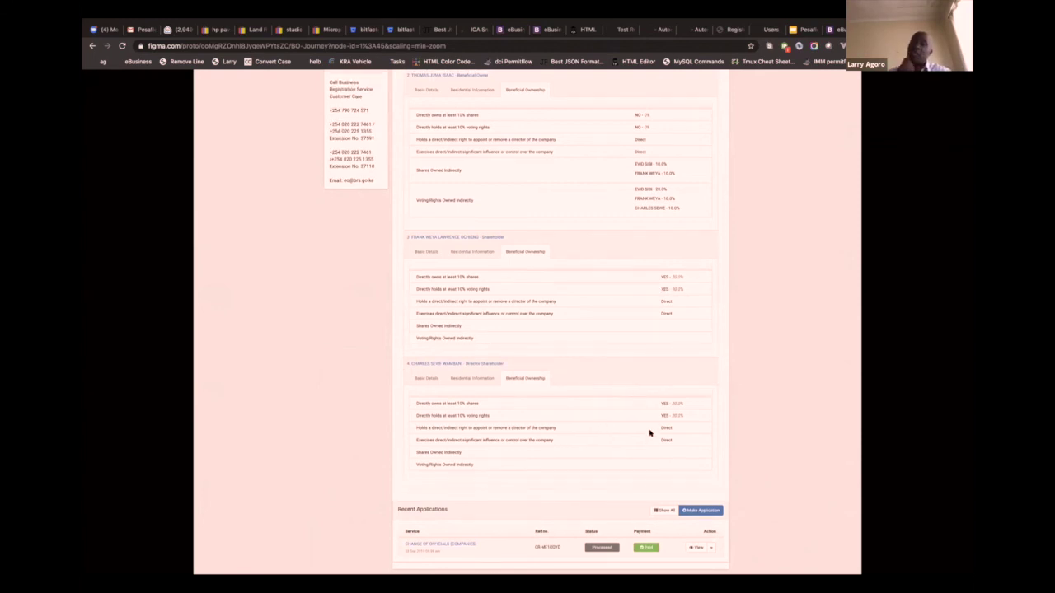
pyautogui.scroll(5, 649, 432)
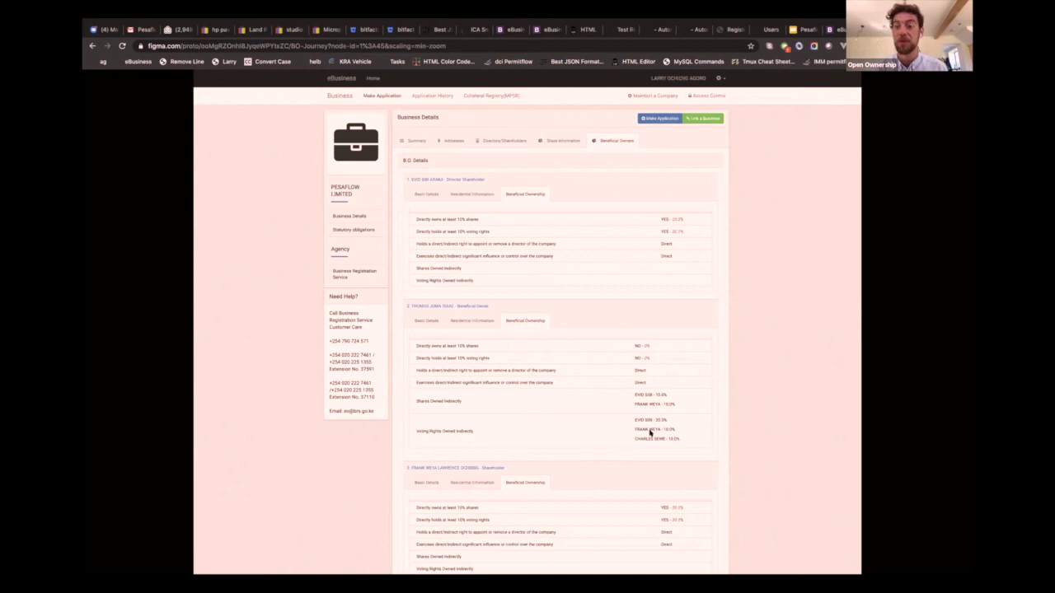
pyautogui.press('Right')
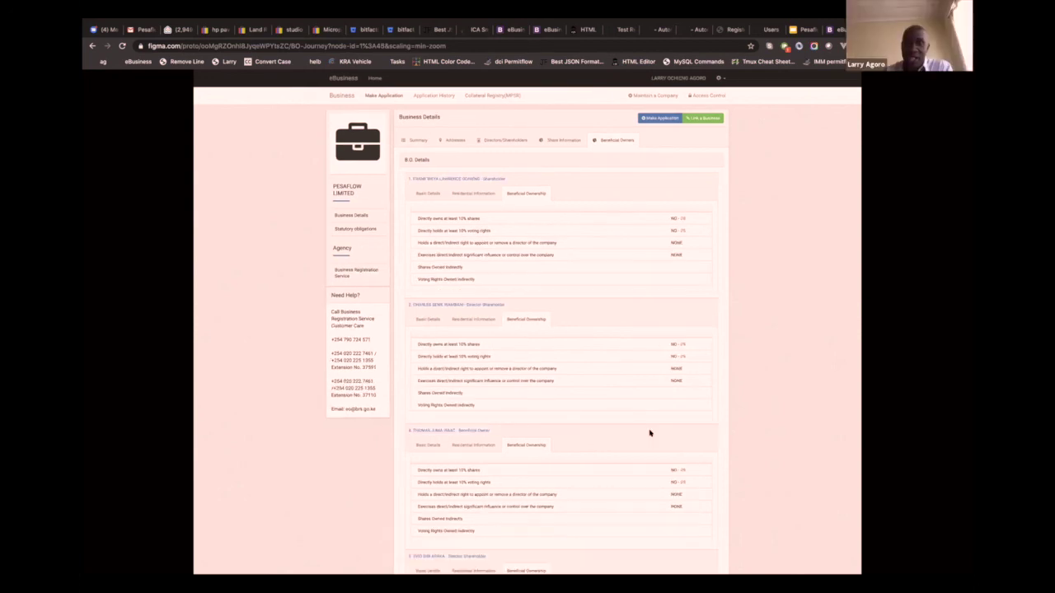